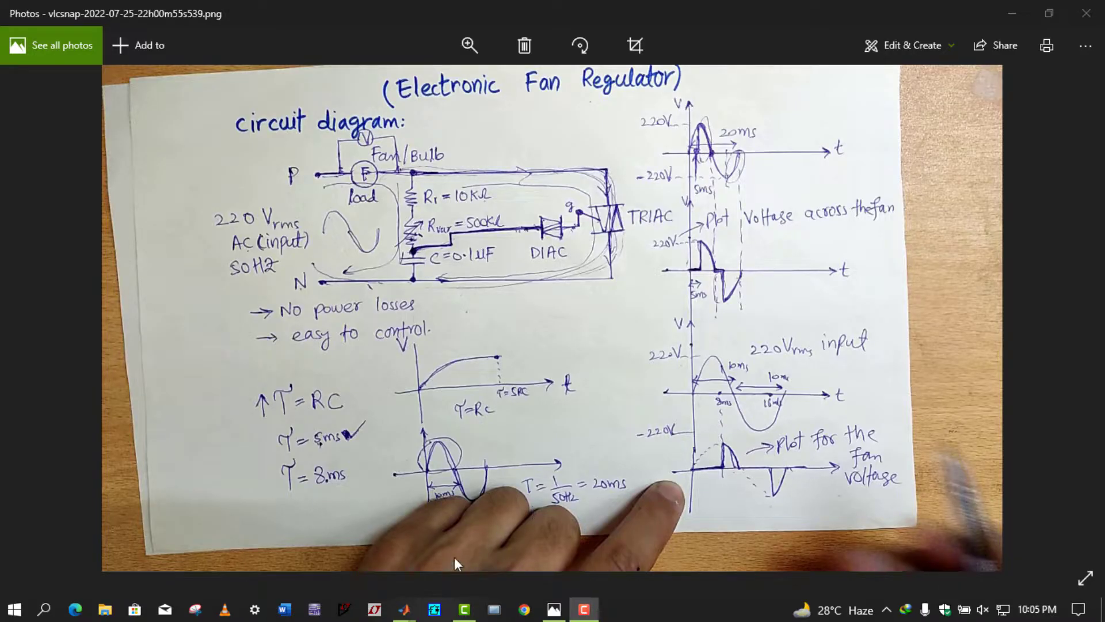
# - Switch from the circuit sketch photo to the astro_dimmer model in Simulink and examine the load and resistor branch
pyautogui.click(552, 614)
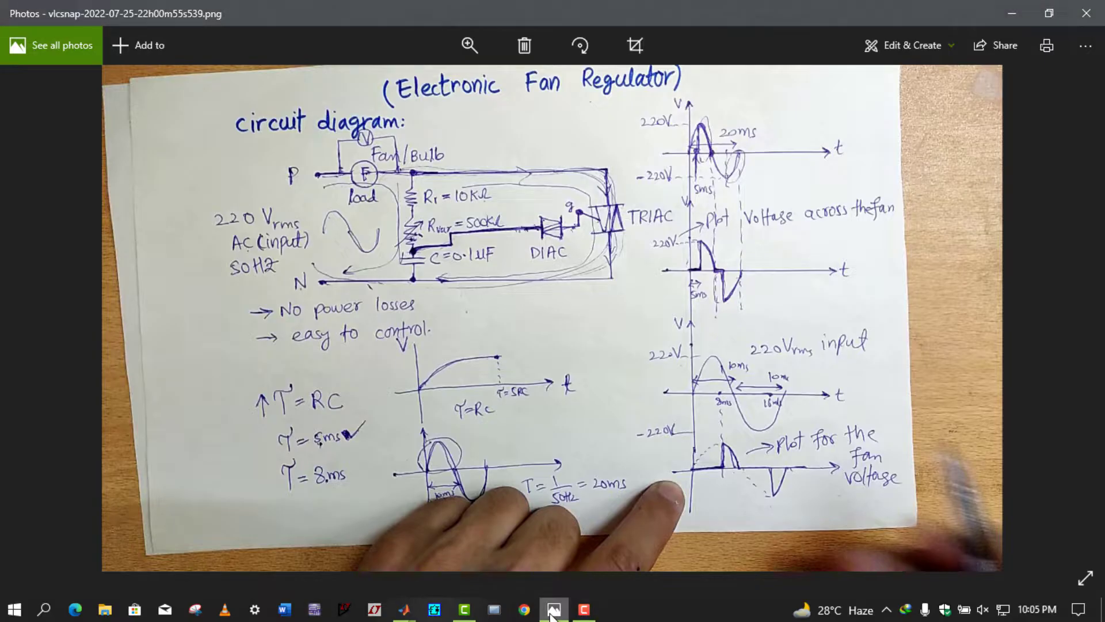
pyautogui.click(553, 610)
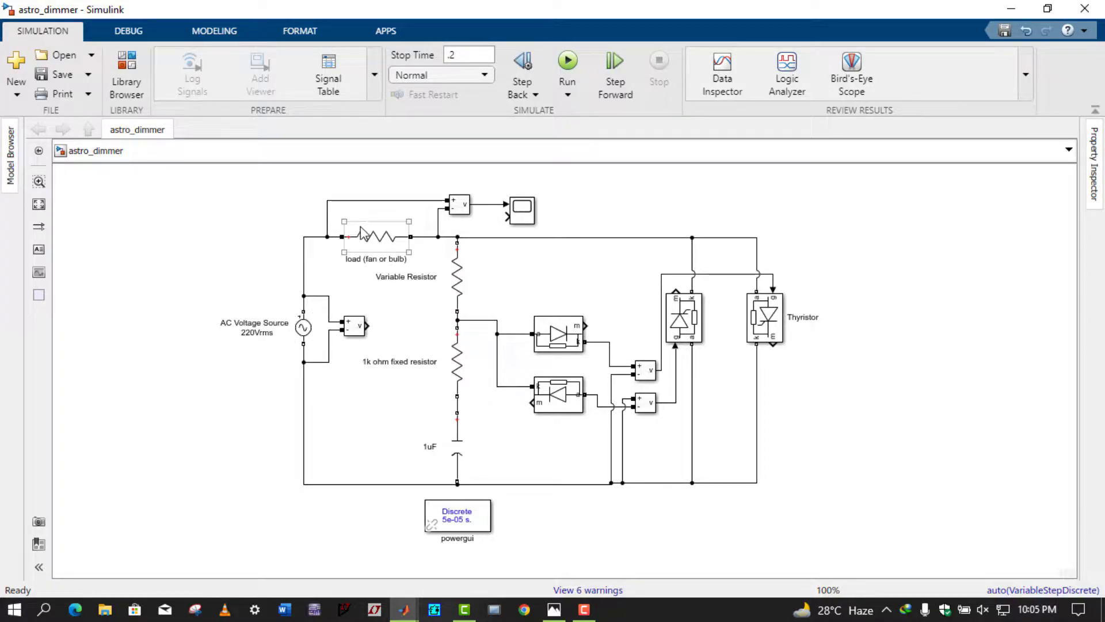
pyautogui.click(377, 256)
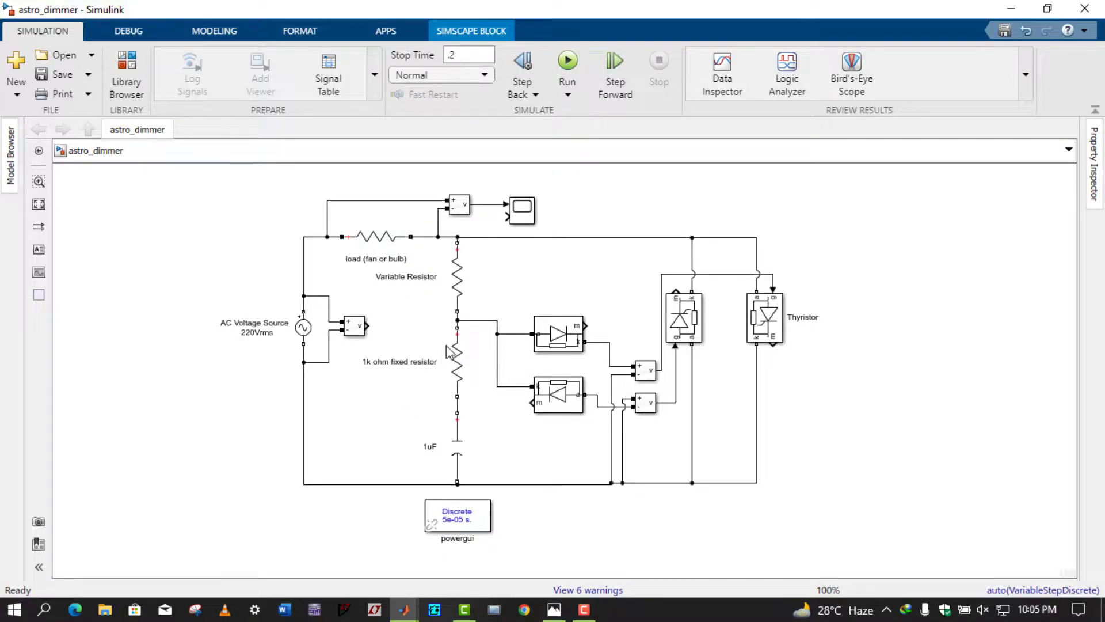
pyautogui.click(500, 429)
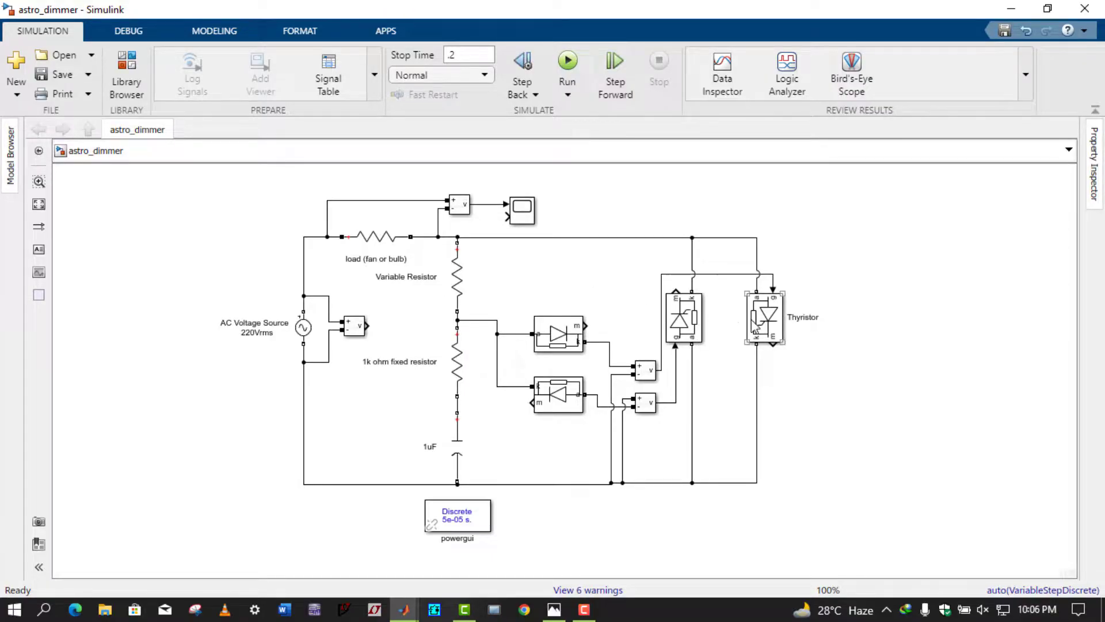
# - Examine the two antiparallel diode-type blocks, the thyristors and the voltage measurement blocks that link them
pyautogui.click(540, 344)
pyautogui.click(558, 311)
pyautogui.click(578, 336)
pyautogui.click(543, 314)
pyautogui.click(560, 396)
pyautogui.click(526, 381)
pyautogui.click(769, 318)
pyautogui.click(614, 362)
pyautogui.moveTo(614, 361); pyautogui.dragTo(615, 363)
pyautogui.click(646, 377)
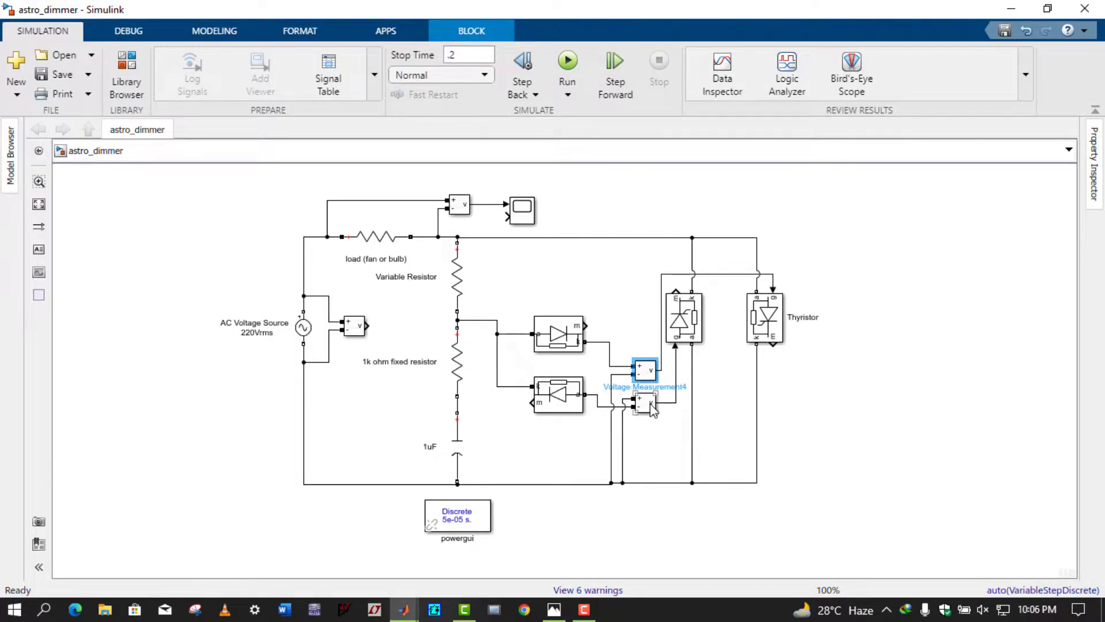
pyautogui.click(654, 458)
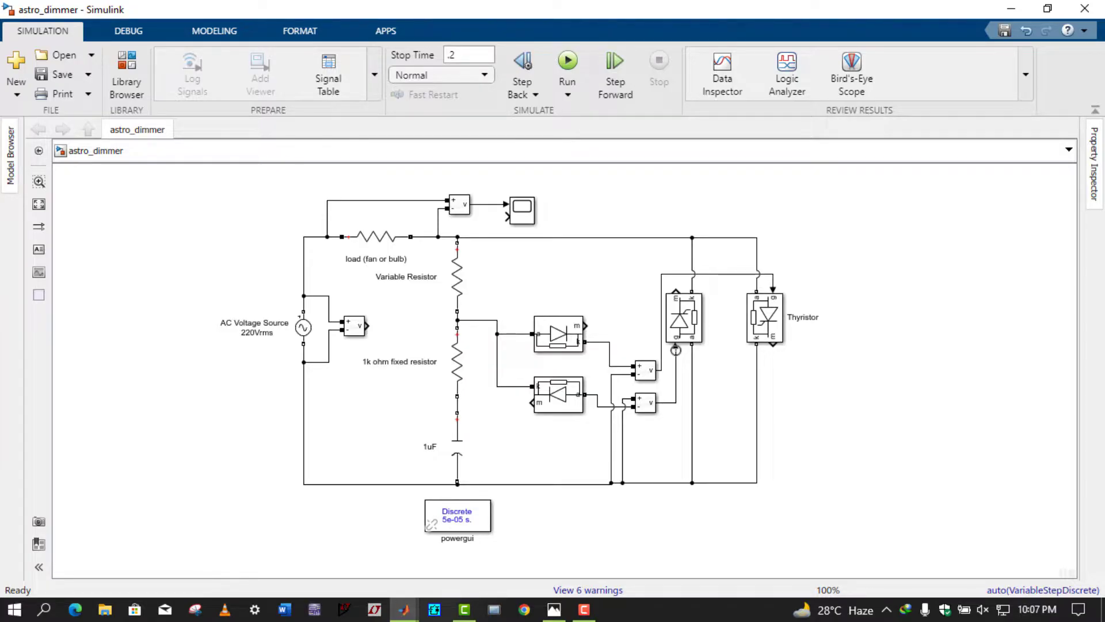
# - Trace how each triggering block feeds its thyristor's gate through a voltage measurement block
pyautogui.moveTo(676, 349); pyautogui.dragTo(676, 348)
pyautogui.click(538, 313)
pyautogui.click(516, 315)
pyautogui.click(553, 345)
pyautogui.click(548, 311)
pyautogui.click(751, 331)
pyautogui.click(794, 335)
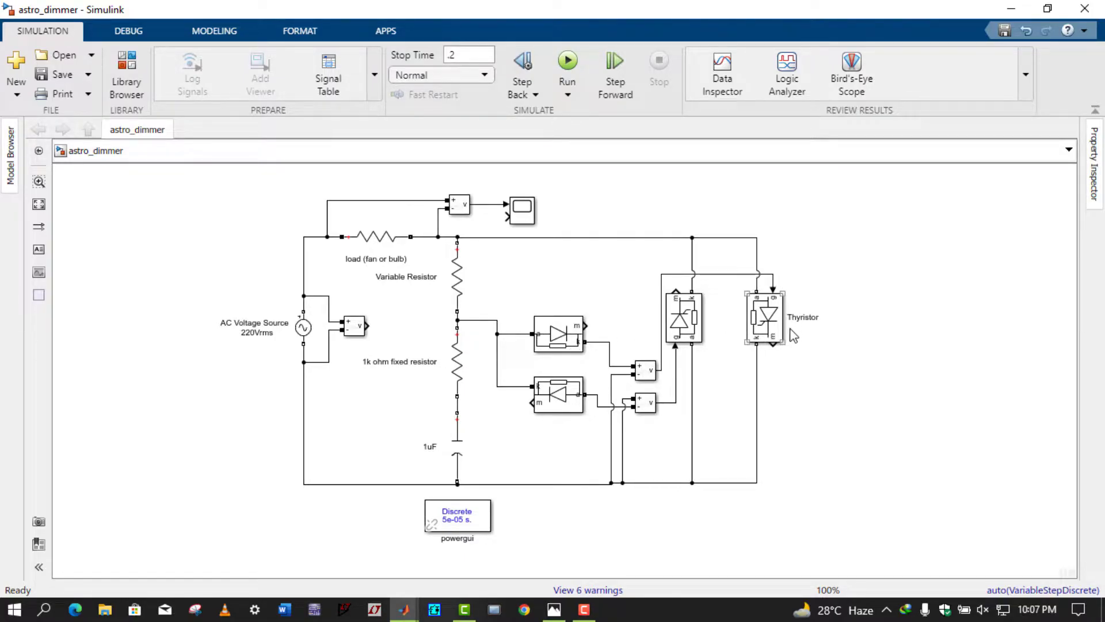
pyautogui.click(551, 385)
pyautogui.click(669, 333)
pyautogui.click(654, 319)
pyautogui.click(638, 364)
pyautogui.click(649, 373)
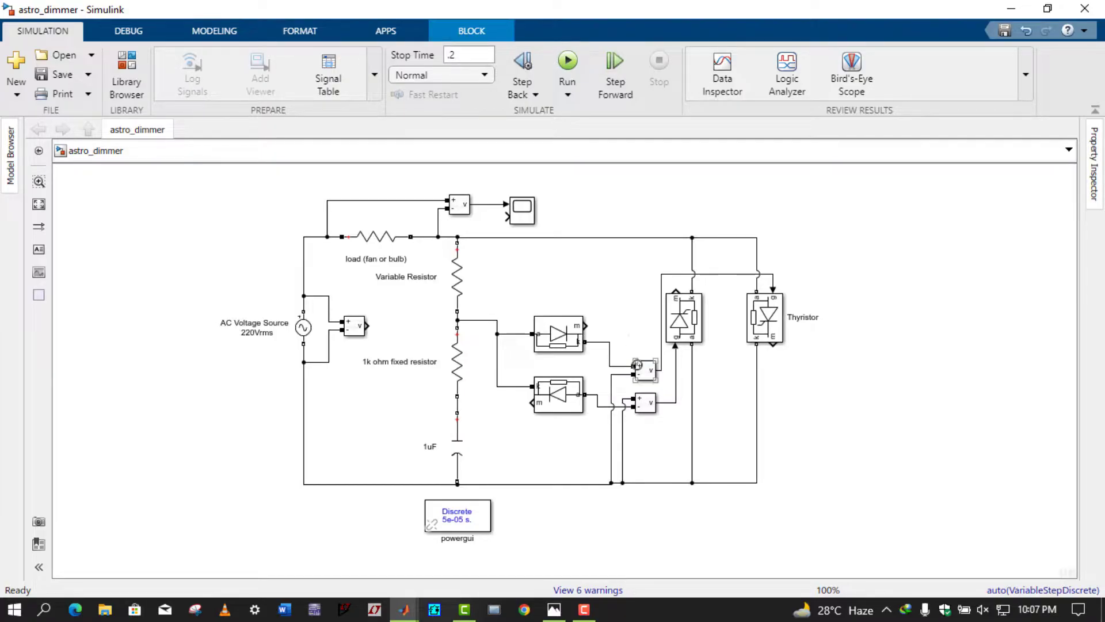
pyautogui.click(631, 364)
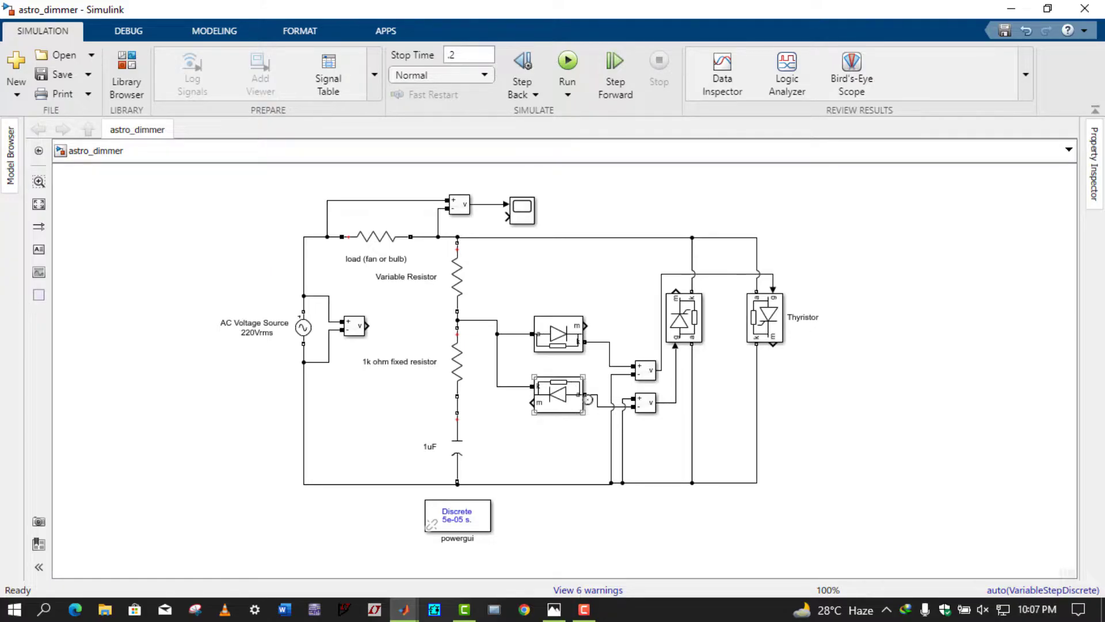
pyautogui.click(643, 405)
# - Examine the variable resistor, the 1k ohm fixed resistor and the node that feeds the triggering branch
pyautogui.click(457, 273)
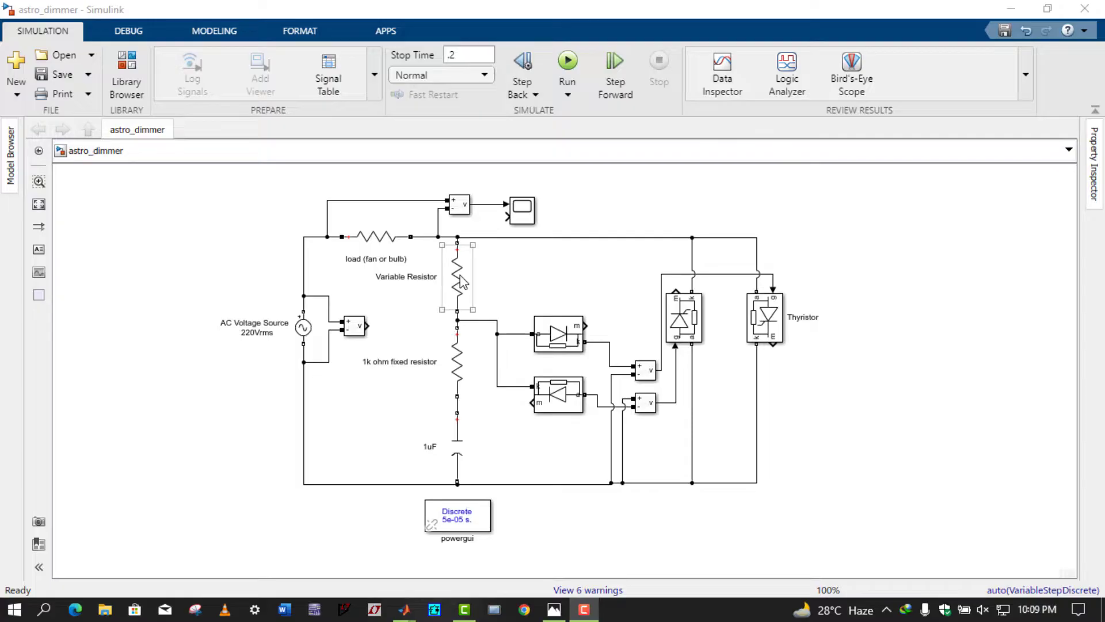
pyautogui.click(426, 345)
pyautogui.click(455, 350)
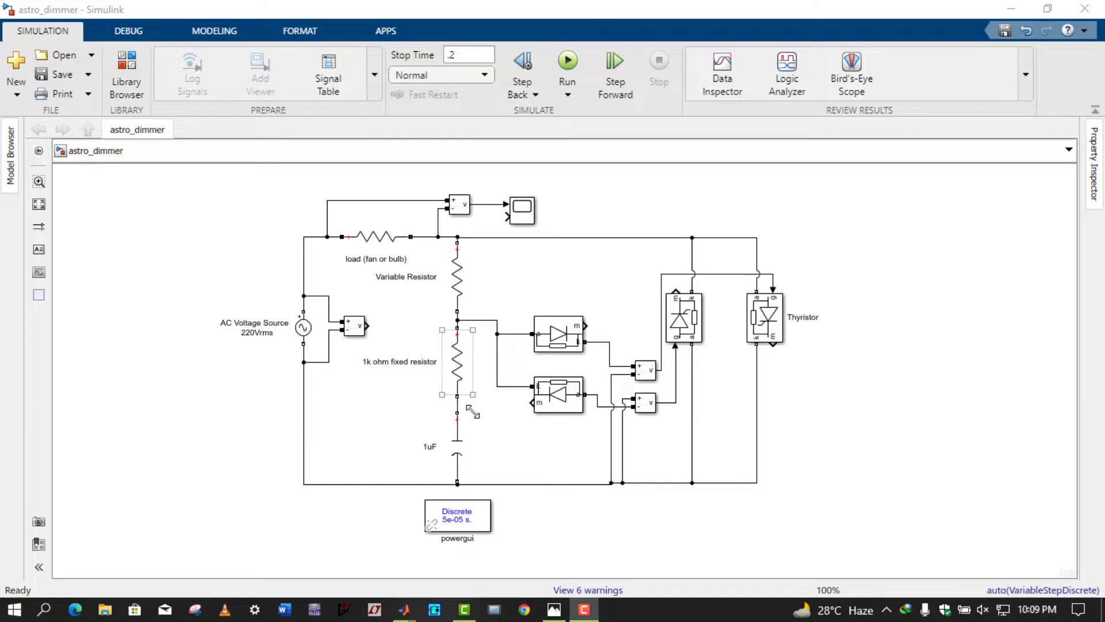
pyautogui.click(462, 320)
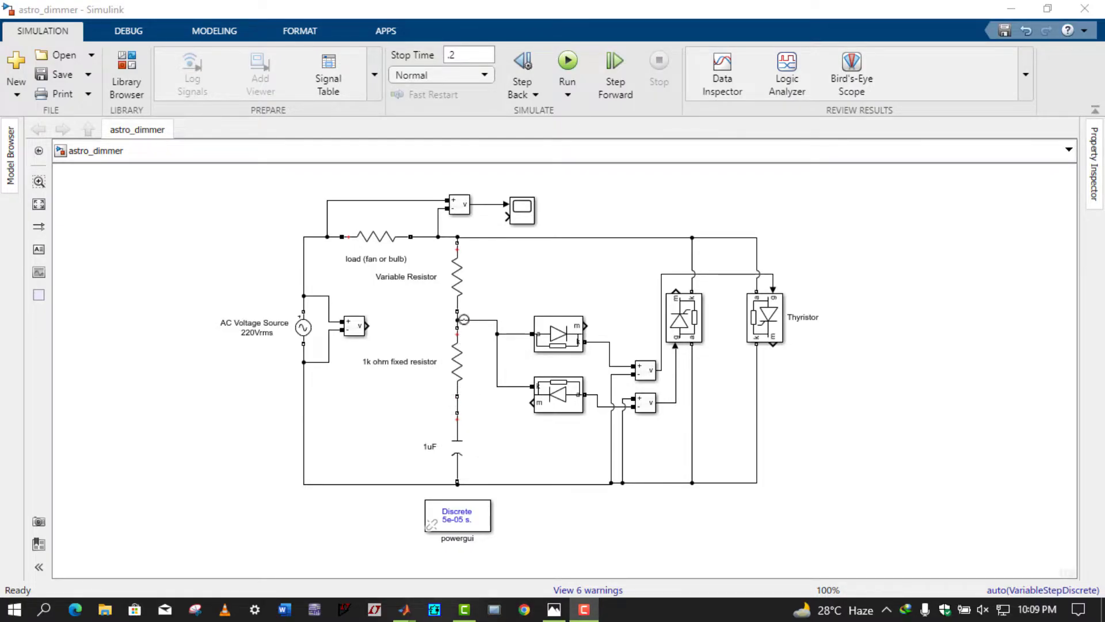
pyautogui.click(574, 410)
pyautogui.click(675, 365)
pyautogui.click(619, 279)
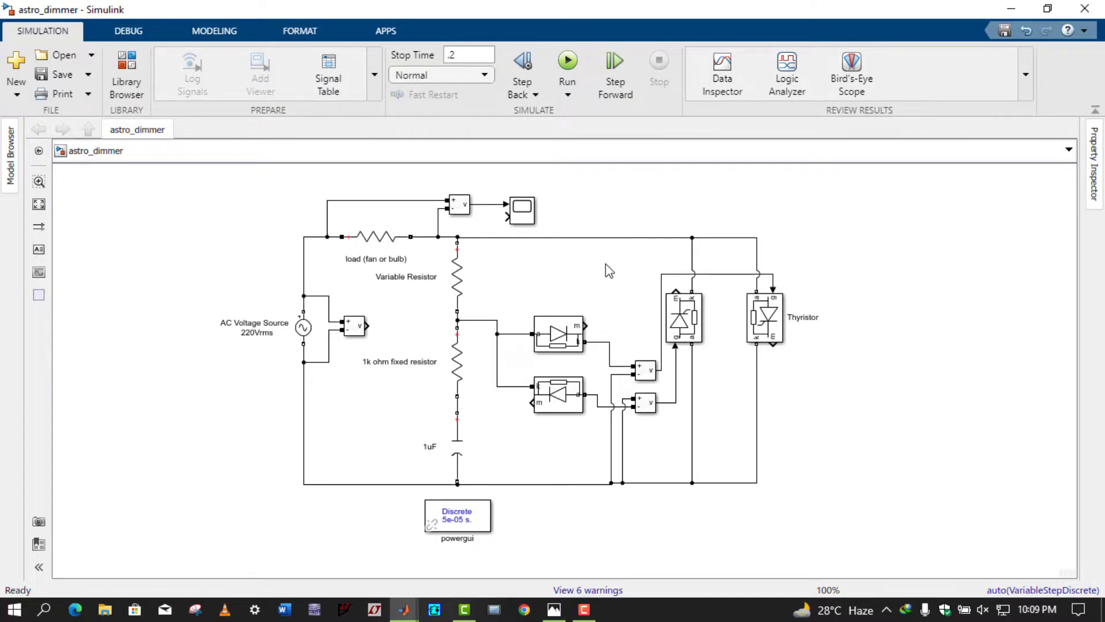
# - Set the Variable Resistor block's resistance to 100e3 ohms
pyautogui.doubleClick(468, 279)
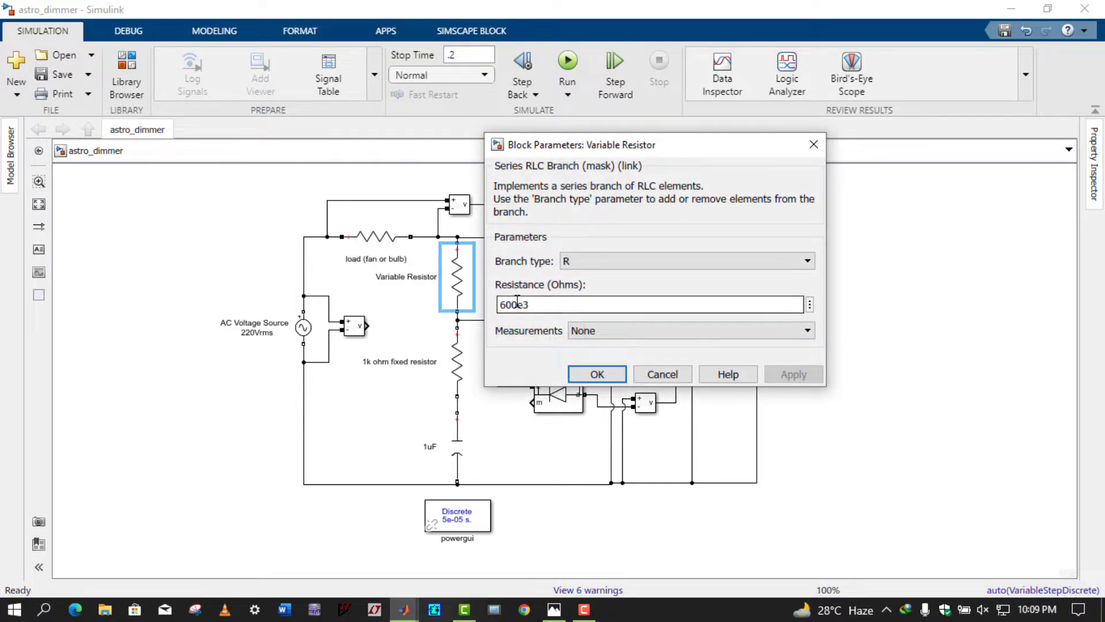
pyautogui.click(517, 302)
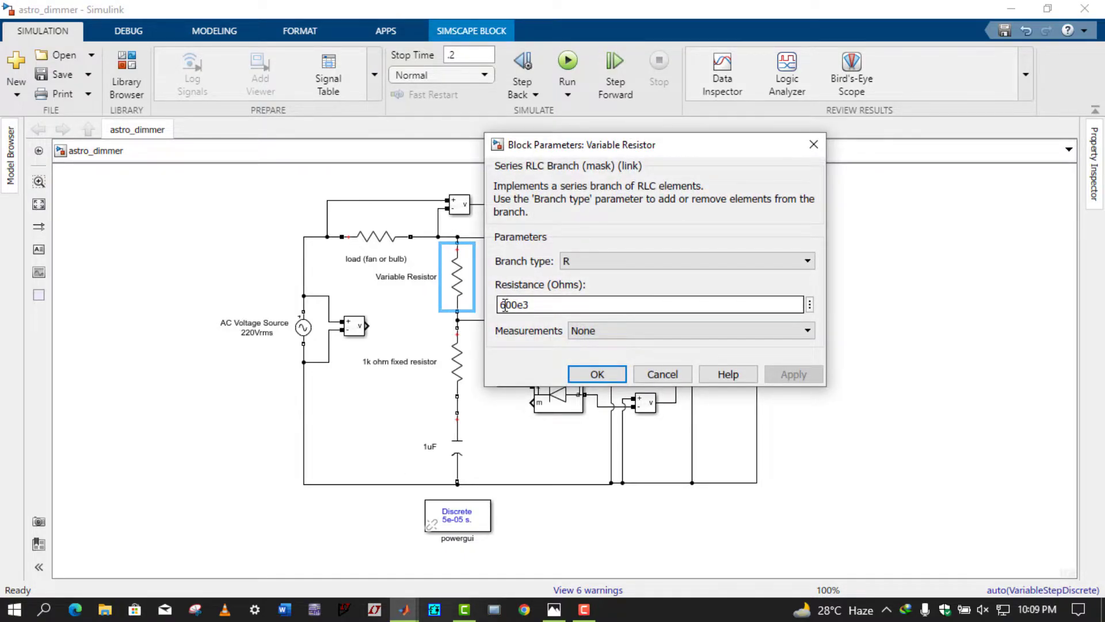
pyautogui.write('1')
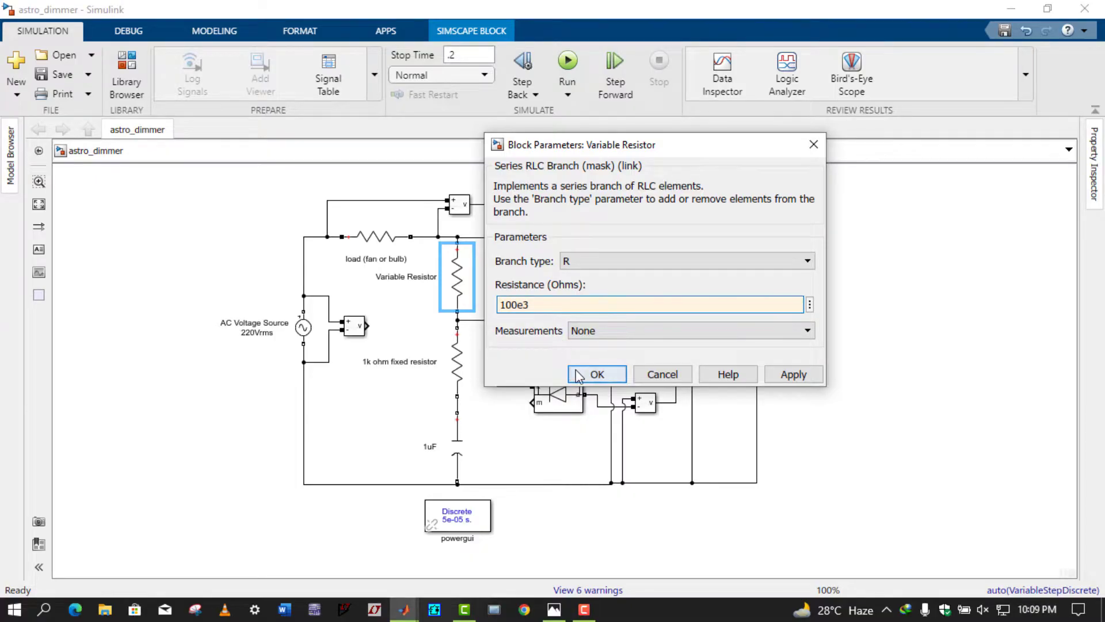
pyautogui.click(596, 374)
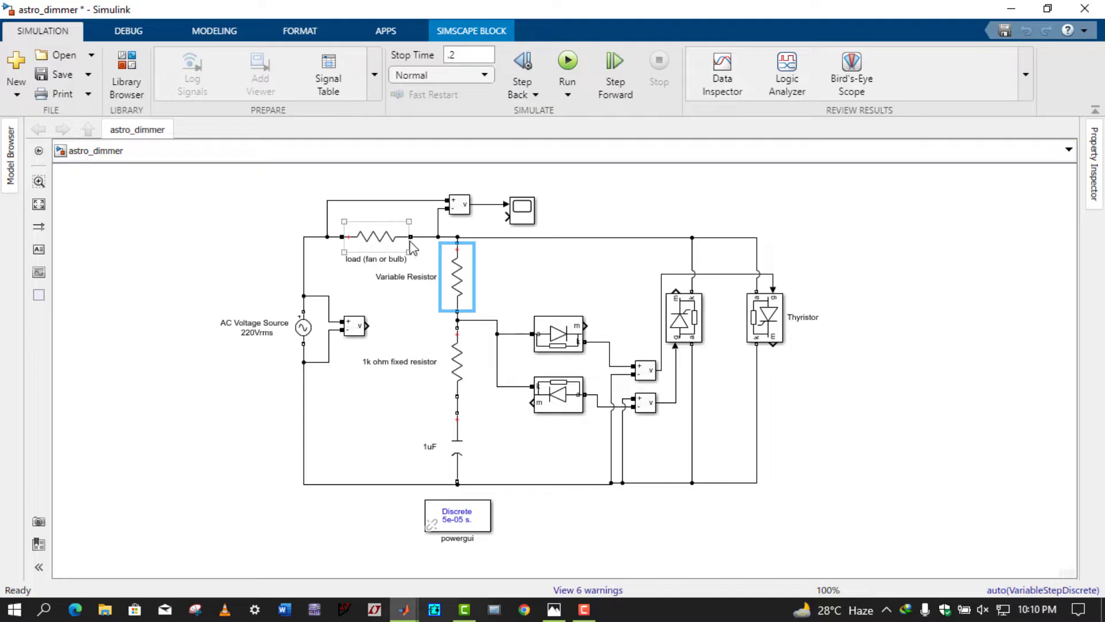
# - Run the simulation with the 100e3 ohm setting, view the load voltage waveform in the Scope, and close it
pyautogui.click(571, 61)
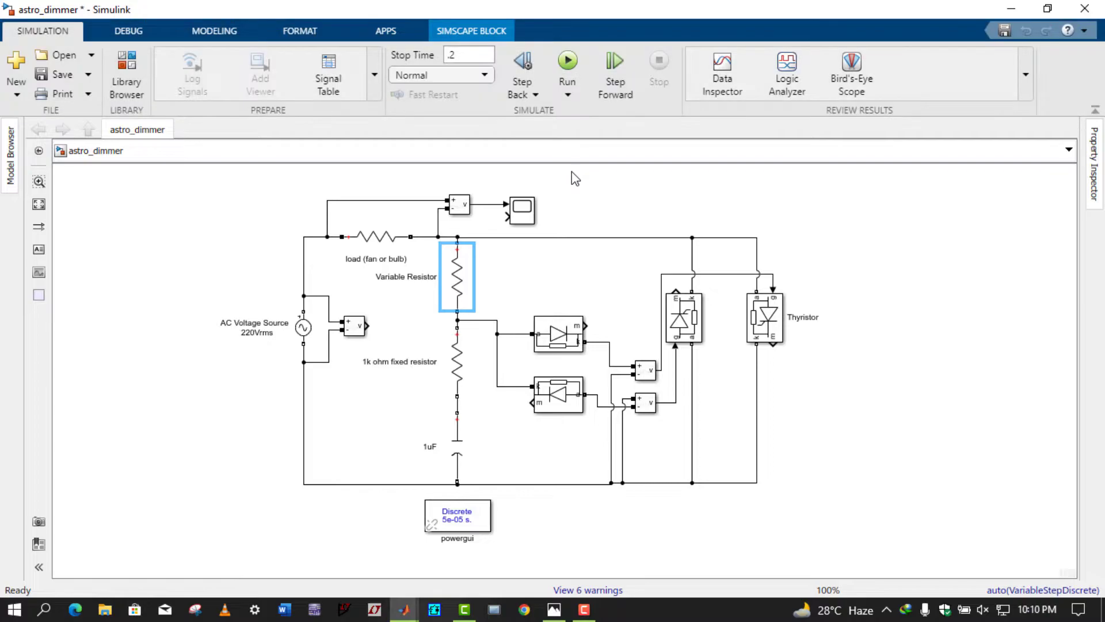
pyautogui.click(574, 206)
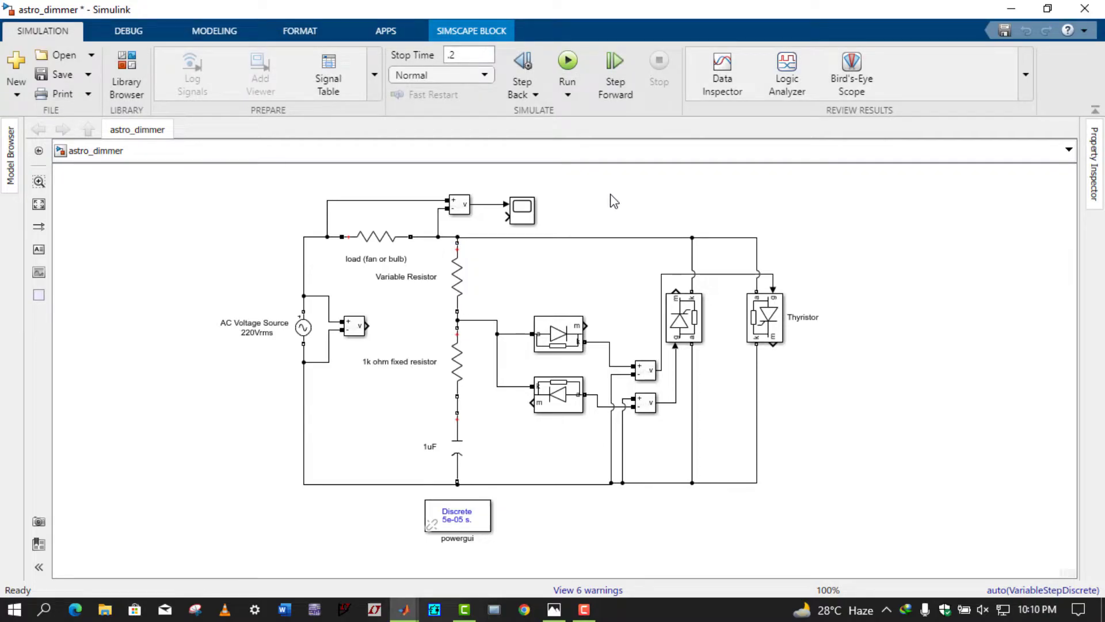
pyautogui.doubleClick(522, 216)
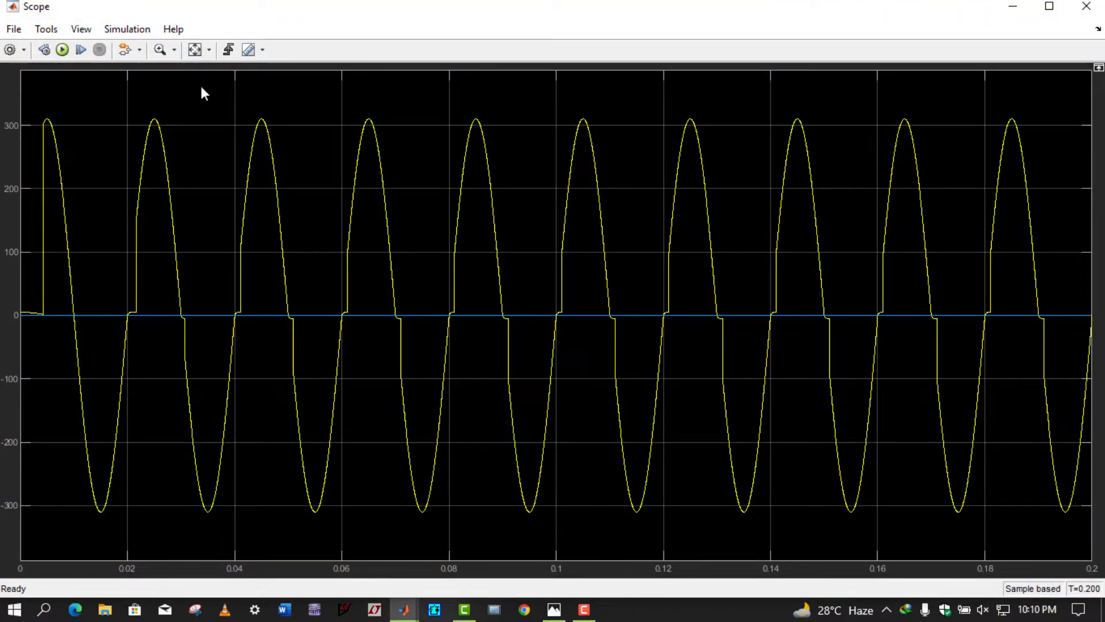
pyautogui.click(1100, 10)
# - Set the Variable Resistor block's resistance to 200e3 ohms
pyautogui.doubleClick(455, 282)
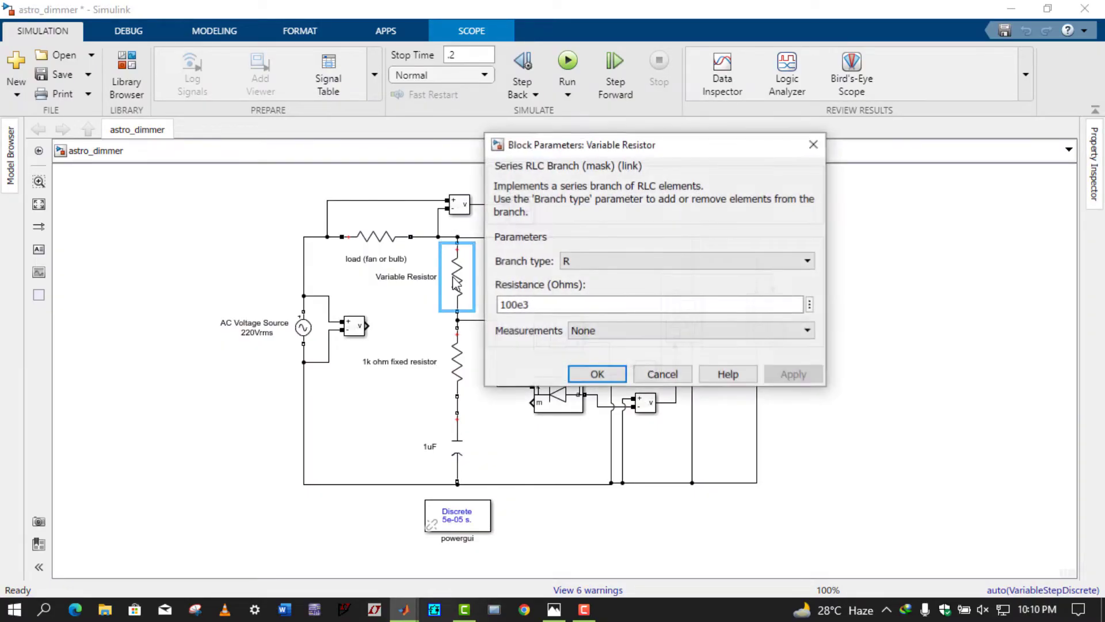
pyautogui.click(506, 304)
pyautogui.doubleClick(506, 305)
pyautogui.click(503, 304)
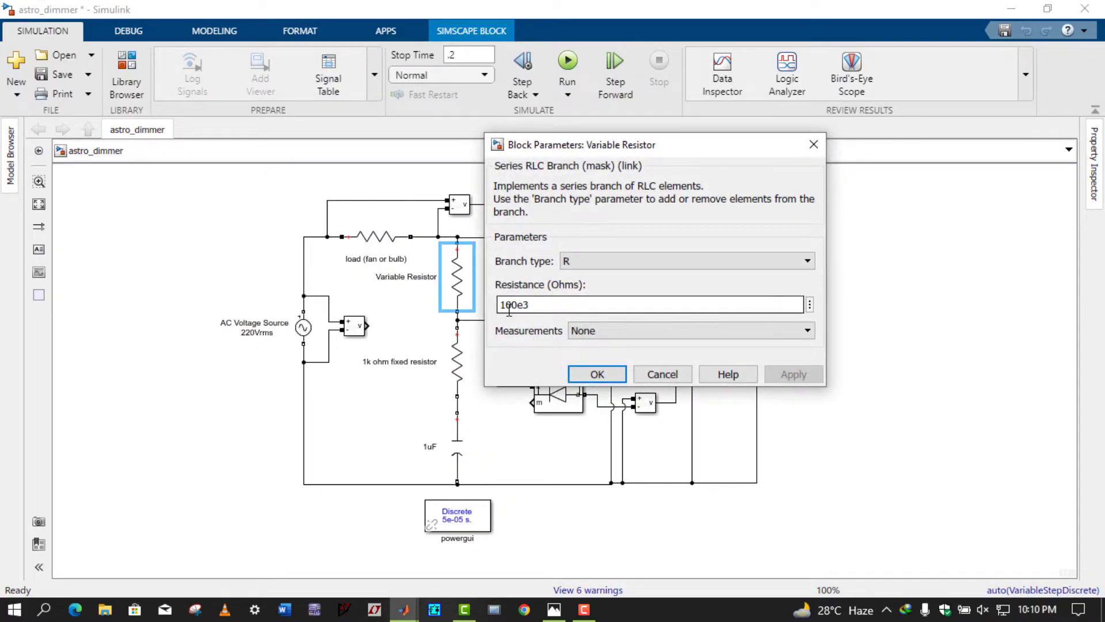
pyautogui.press('BackSpace')
pyautogui.write('2')
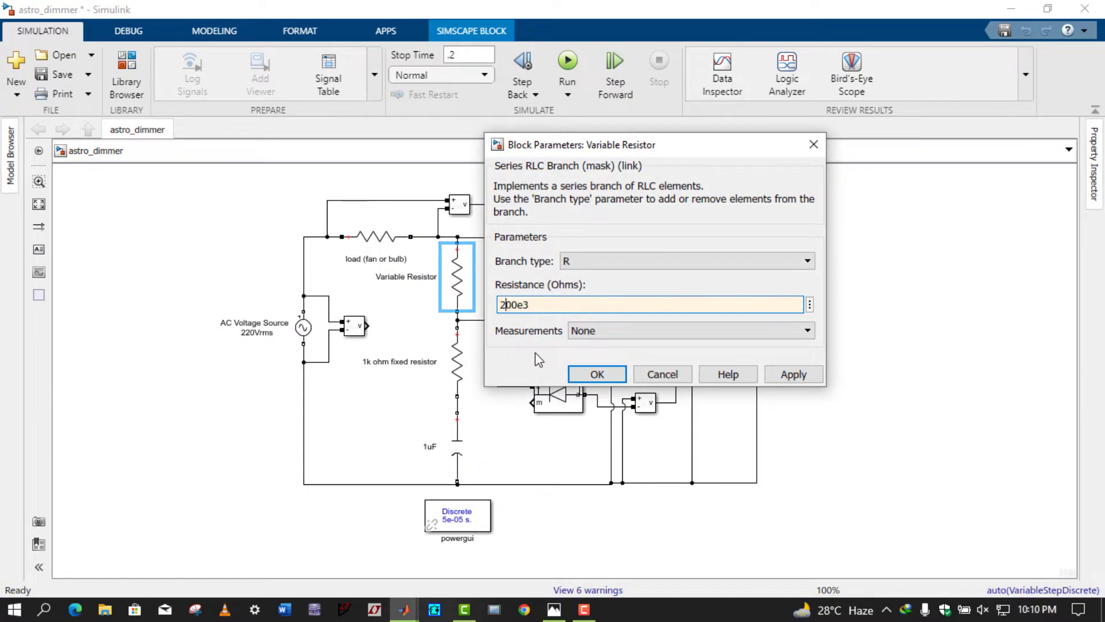
pyautogui.click(585, 374)
# - Simulate the circuit at 200e3 ohms, inspect the load voltage waveform in the Scope, and close it
pyautogui.click(569, 63)
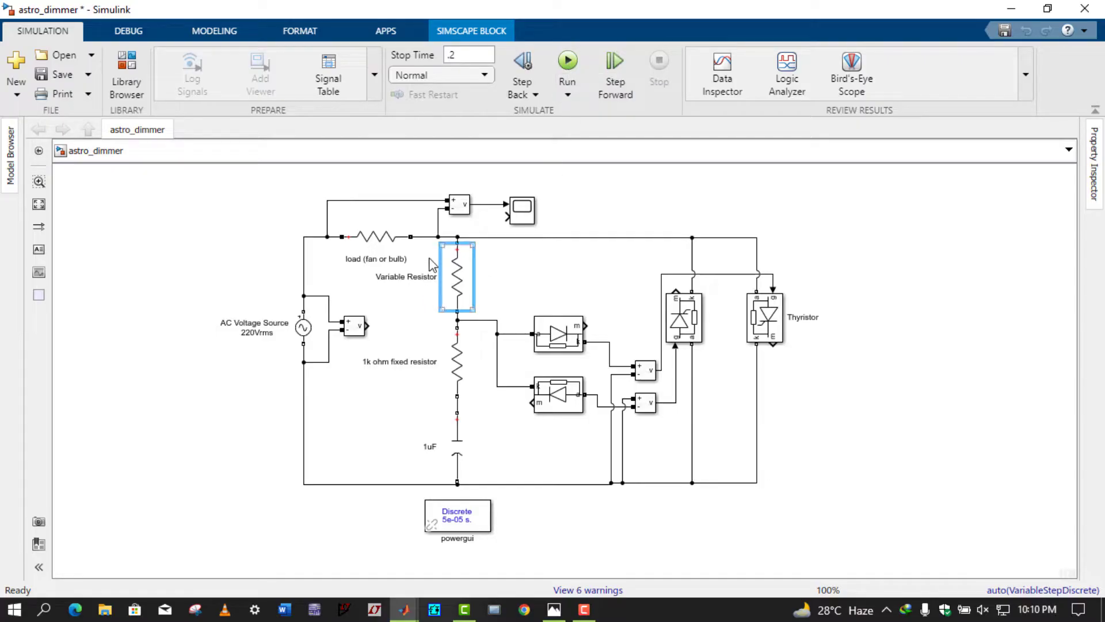
pyautogui.click(468, 266)
pyautogui.click(525, 214)
pyautogui.doubleClick(524, 213)
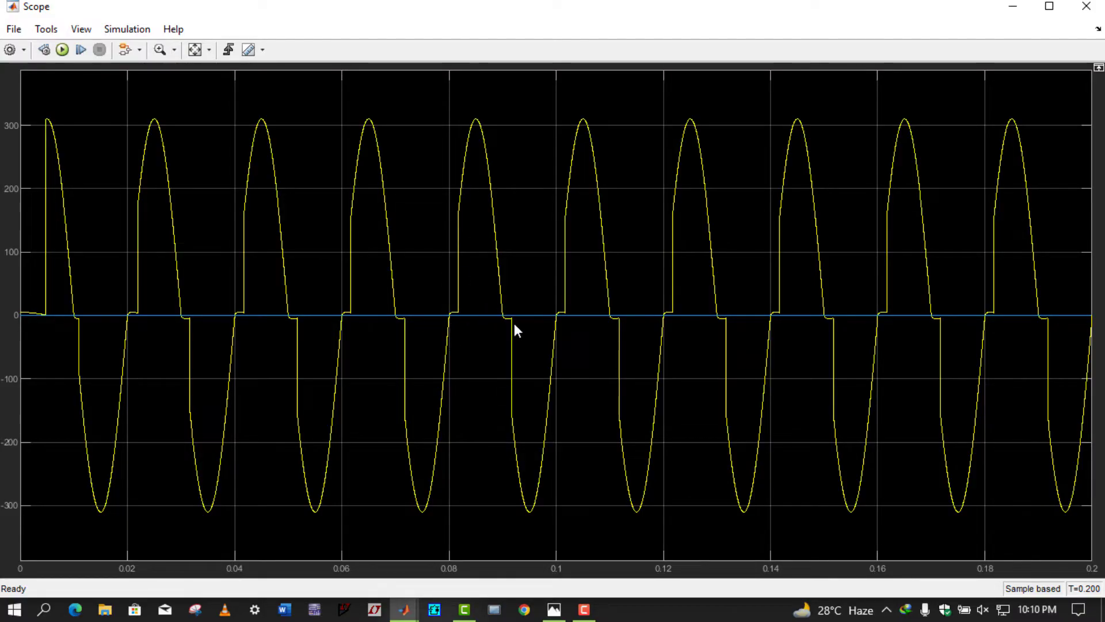
pyautogui.click(1086, 6)
# - Set the Variable Resistor block's resistance to 500e3 ohms
pyautogui.click(459, 285)
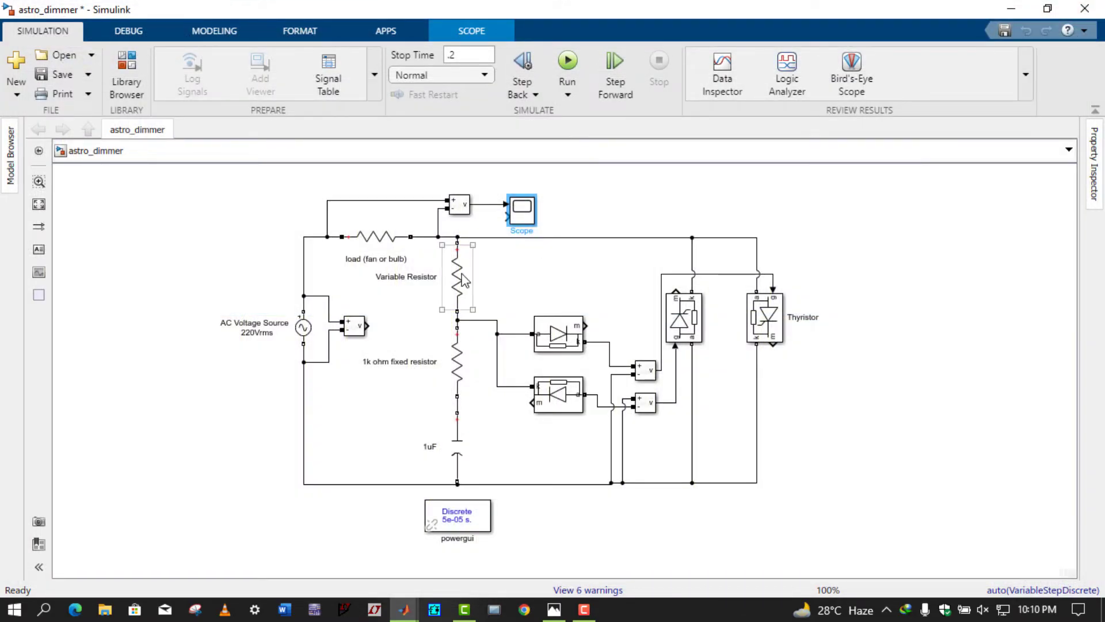
pyautogui.doubleClick(458, 285)
pyautogui.doubleClick(513, 304)
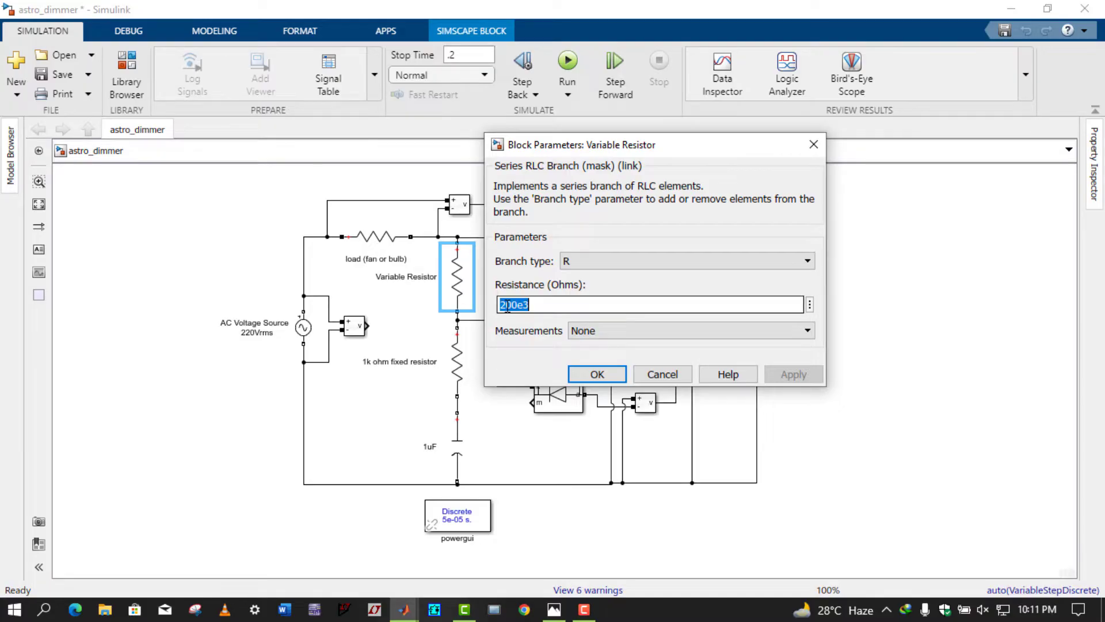
pyautogui.press('Left')
pyautogui.press('Delete')
pyautogui.write('5')
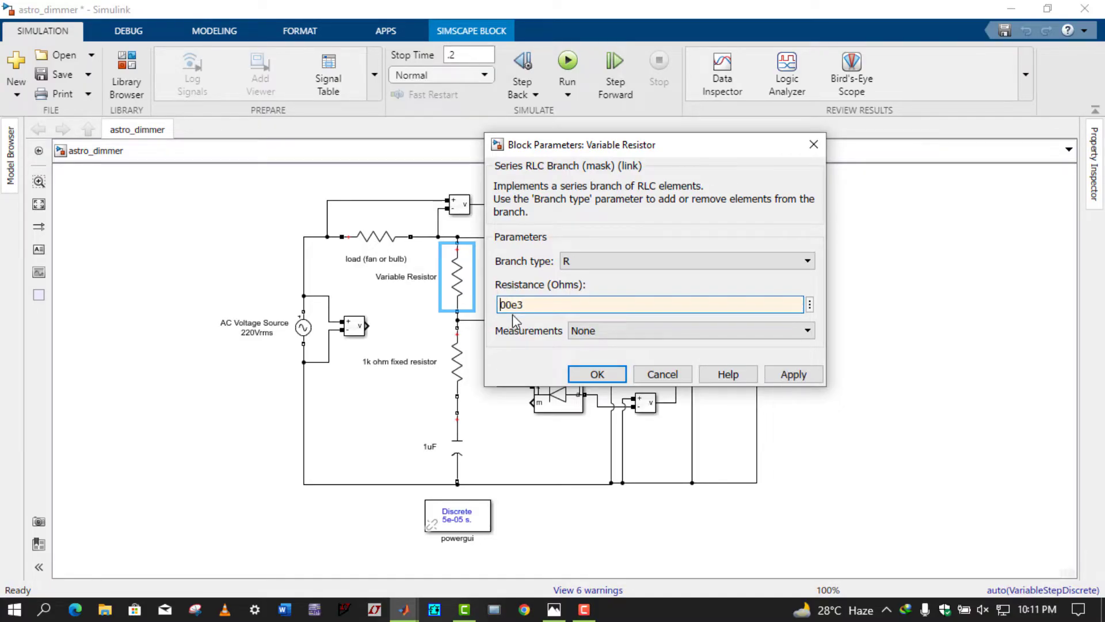
pyautogui.click(588, 371)
# - Run the simulation at 500e3 ohms, review the load voltage waveform in the Scope twice, and close it
pyautogui.click(574, 65)
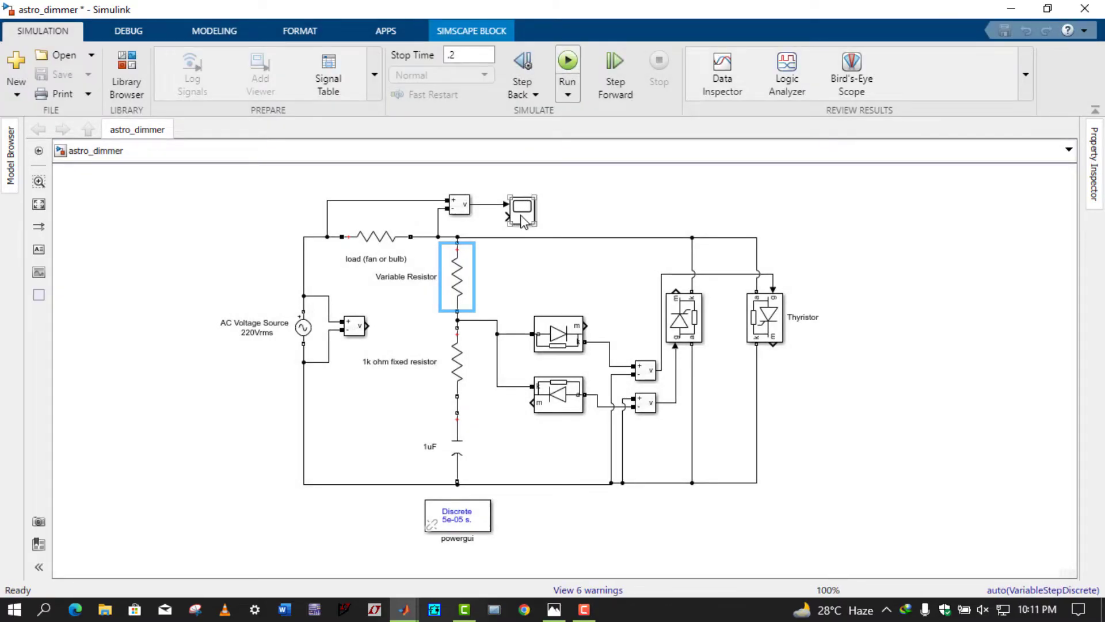
pyautogui.click(522, 219)
pyautogui.doubleClick(522, 219)
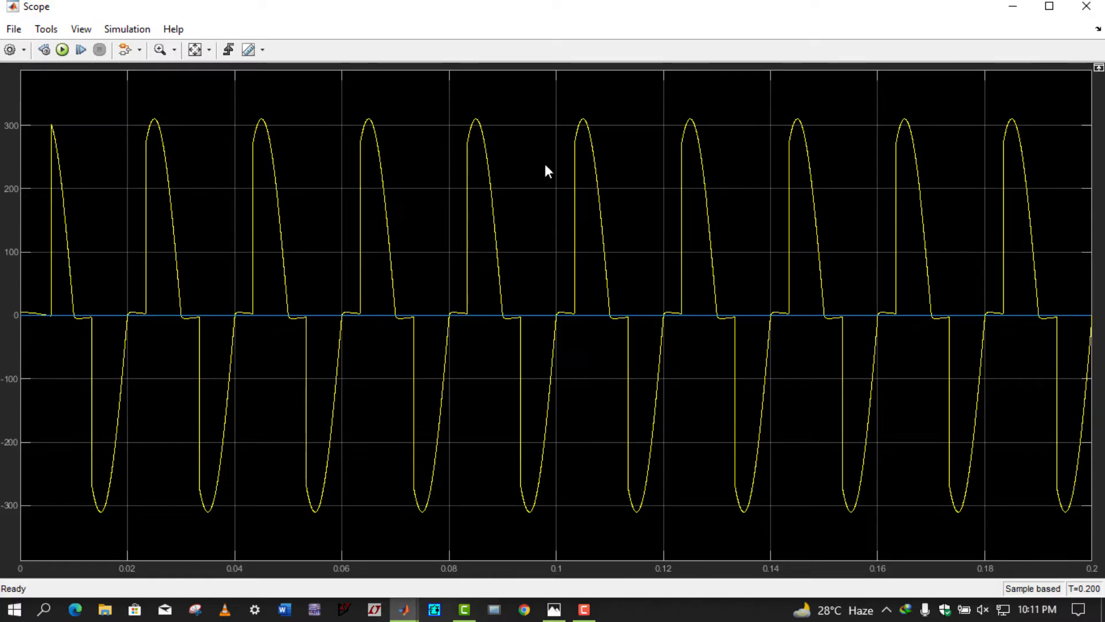
pyautogui.click(1086, 6)
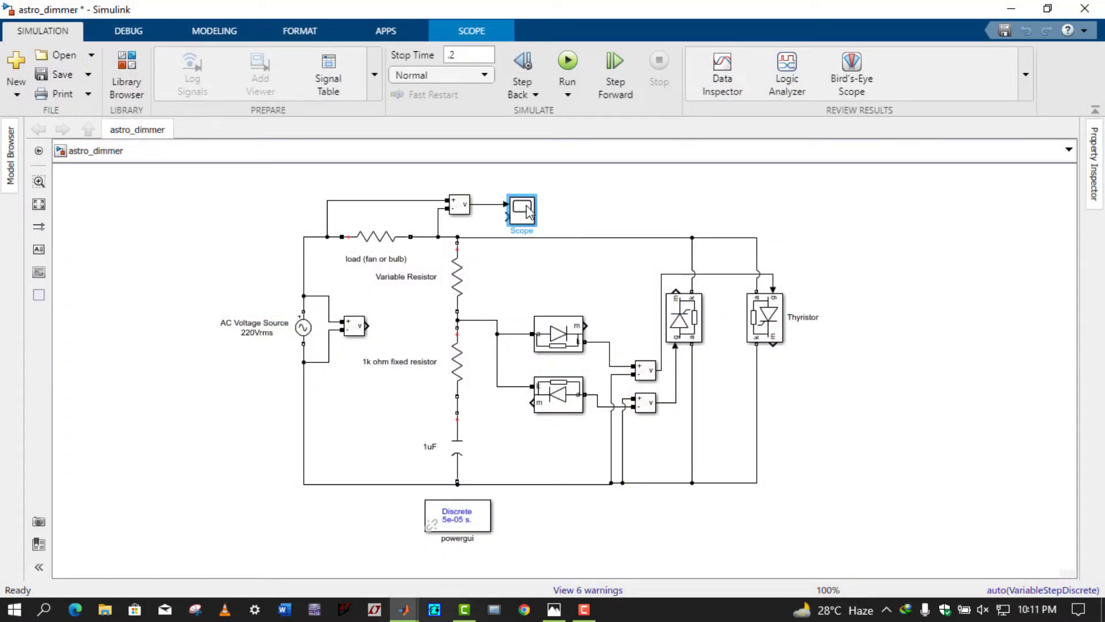
pyautogui.doubleClick(524, 211)
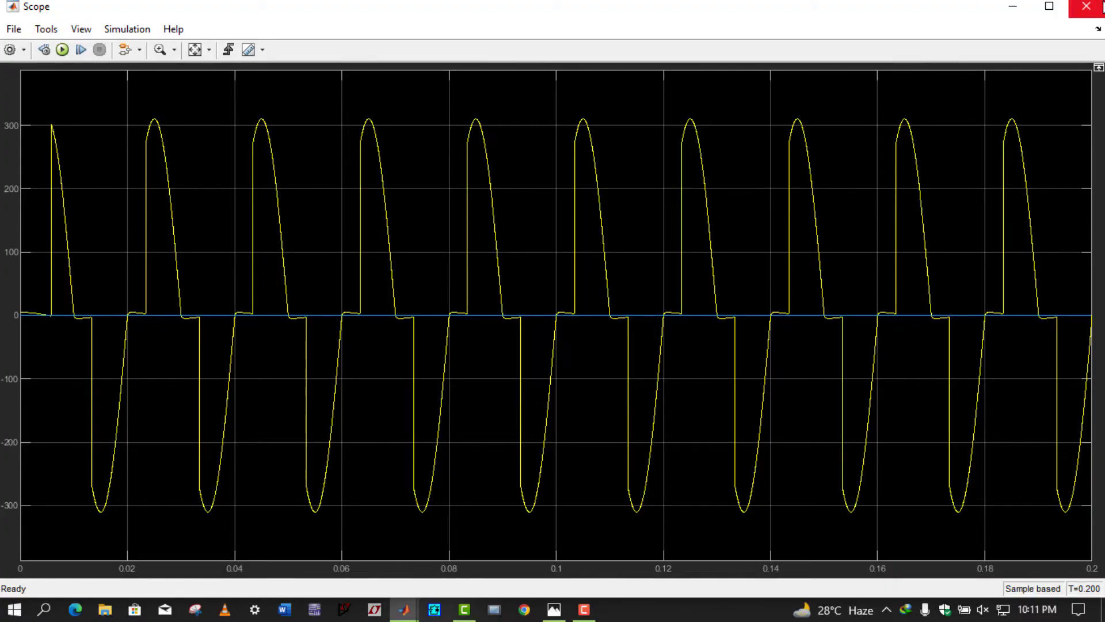
pyautogui.click(1086, 6)
# - Set a higher resistance for the Variable Resistor block
pyautogui.click(460, 256)
pyautogui.doubleClick(461, 276)
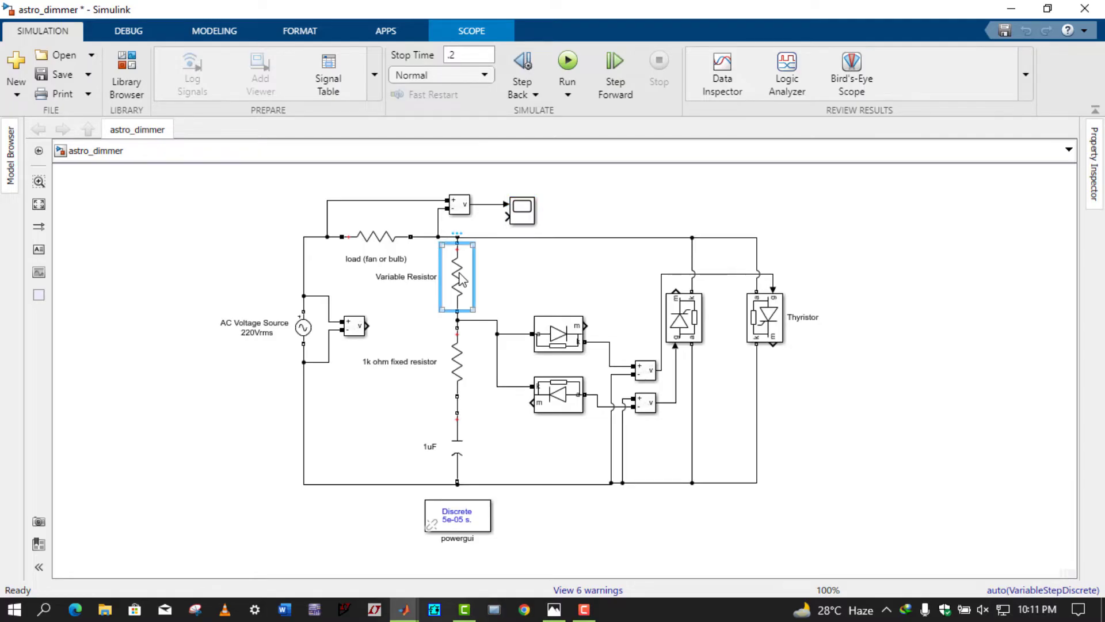
pyautogui.moveTo(498, 304)
pyautogui.mouseDown()
pyautogui.moveTo(530, 304)
pyautogui.moveTo(507, 305)
pyautogui.mouseUp()
pyautogui.write('1')
pyautogui.click(597, 374)
# - Rerun the simulation with the new resistance, view the load voltage waveform in the Scope, and close it
pyautogui.click(567, 64)
pyautogui.click(521, 213)
pyautogui.doubleClick(521, 213)
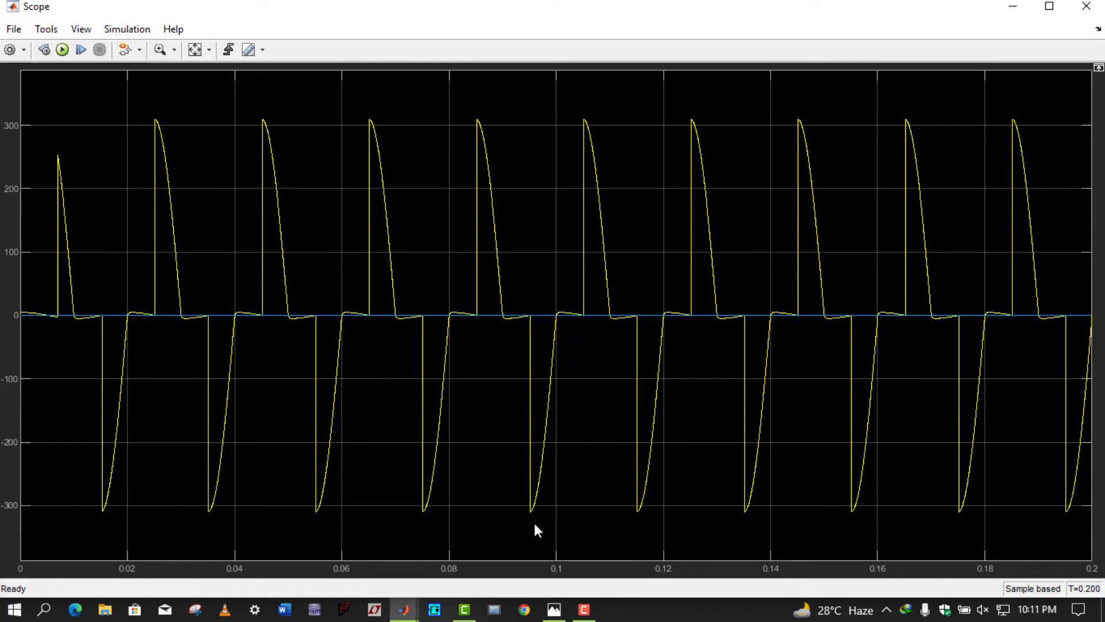
pyautogui.moveTo(492, 12)
pyautogui.mouseDown()
pyautogui.moveTo(555, 119)
pyautogui.moveTo(651, 66)
pyautogui.moveTo(501, 30)
pyautogui.mouseUp()
pyautogui.click(1089, 37)
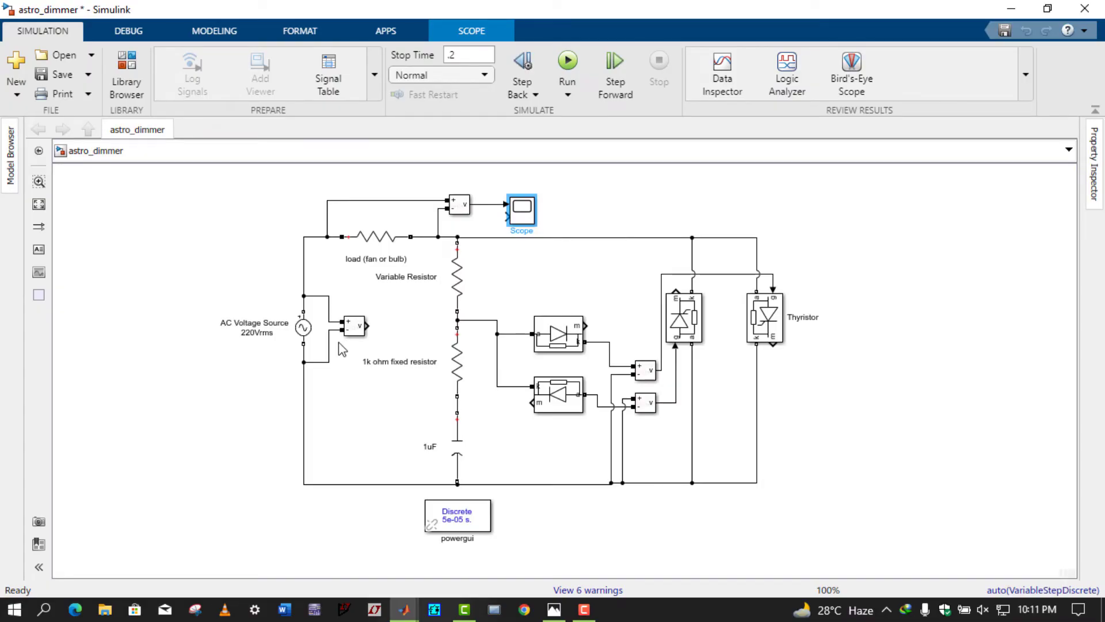
# - Connect the AC source's voltage measurement output to the Scope's second input and run the simulation
pyautogui.moveTo(493, 223); pyautogui.dragTo(507, 217)
pyautogui.click(568, 63)
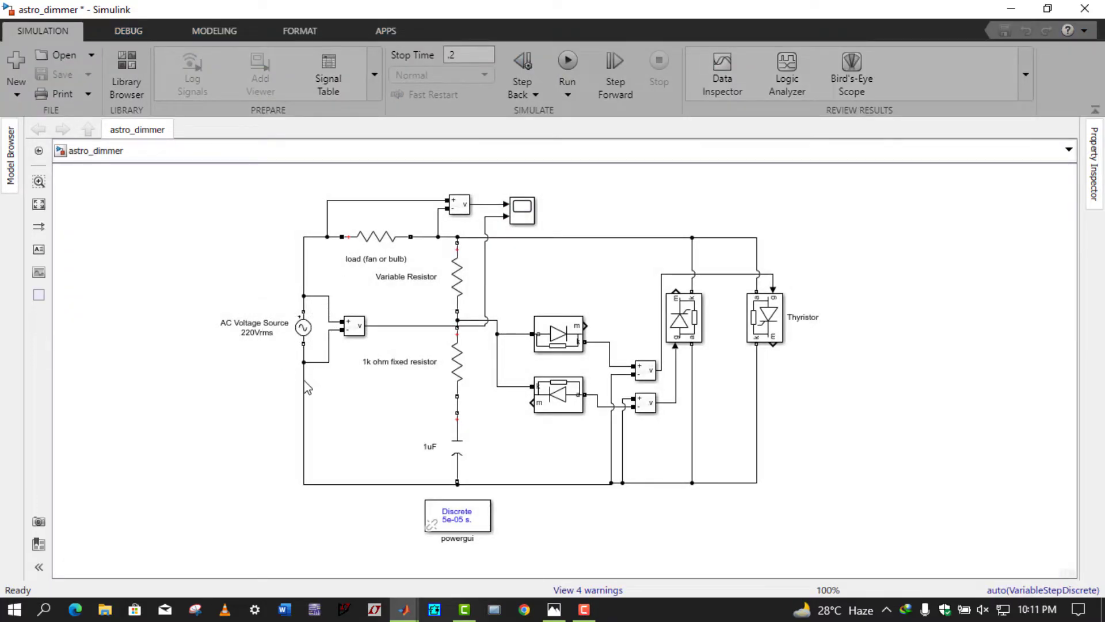
pyautogui.click(356, 244)
pyautogui.click(419, 211)
pyautogui.click(567, 74)
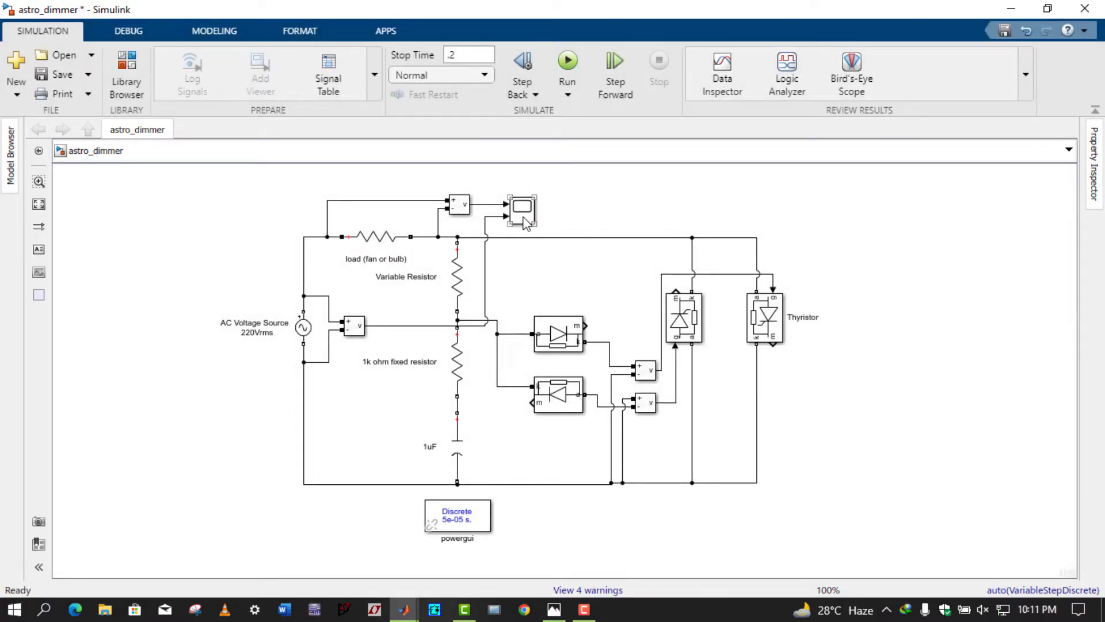
# - Compare the source and load voltage waveforms in the maximized Scope and close it
pyautogui.doubleClick(524, 219)
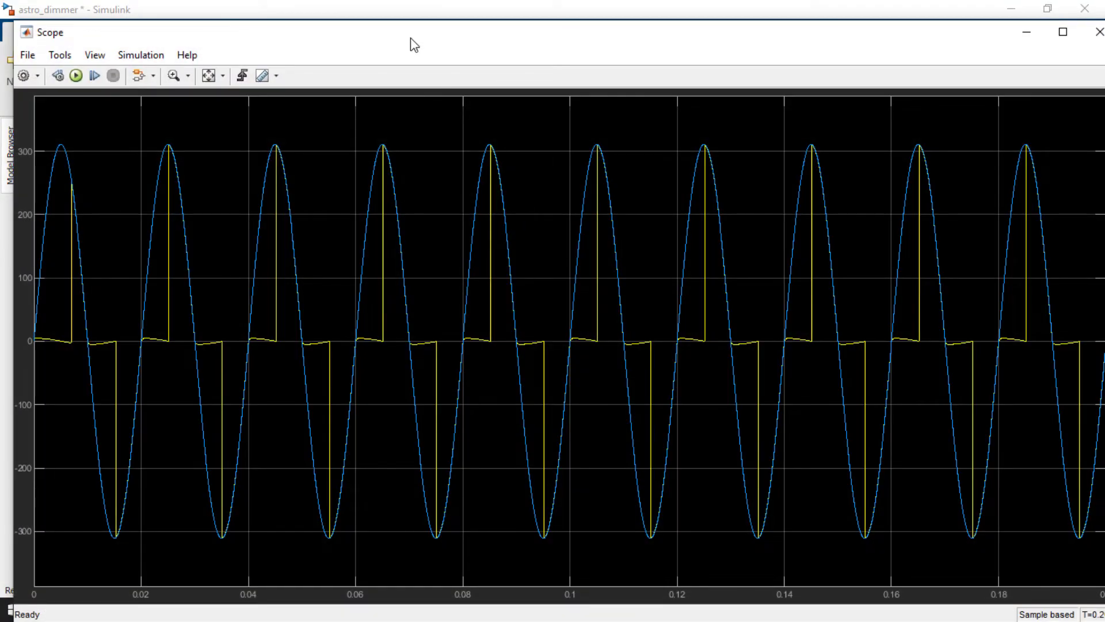
pyautogui.doubleClick(383, 42)
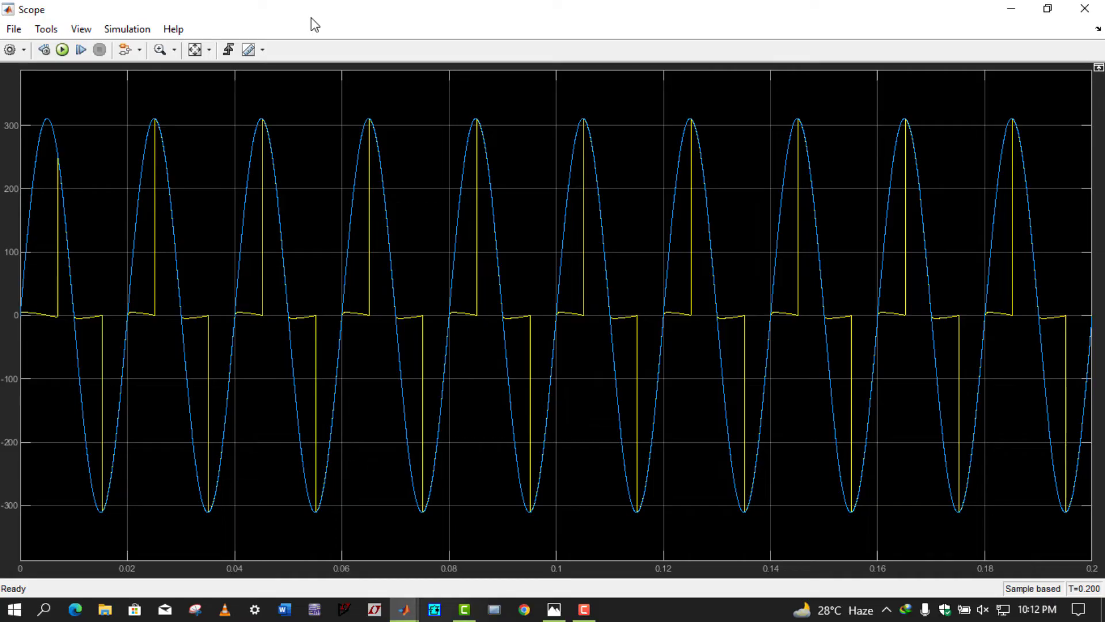
pyautogui.click(1084, 8)
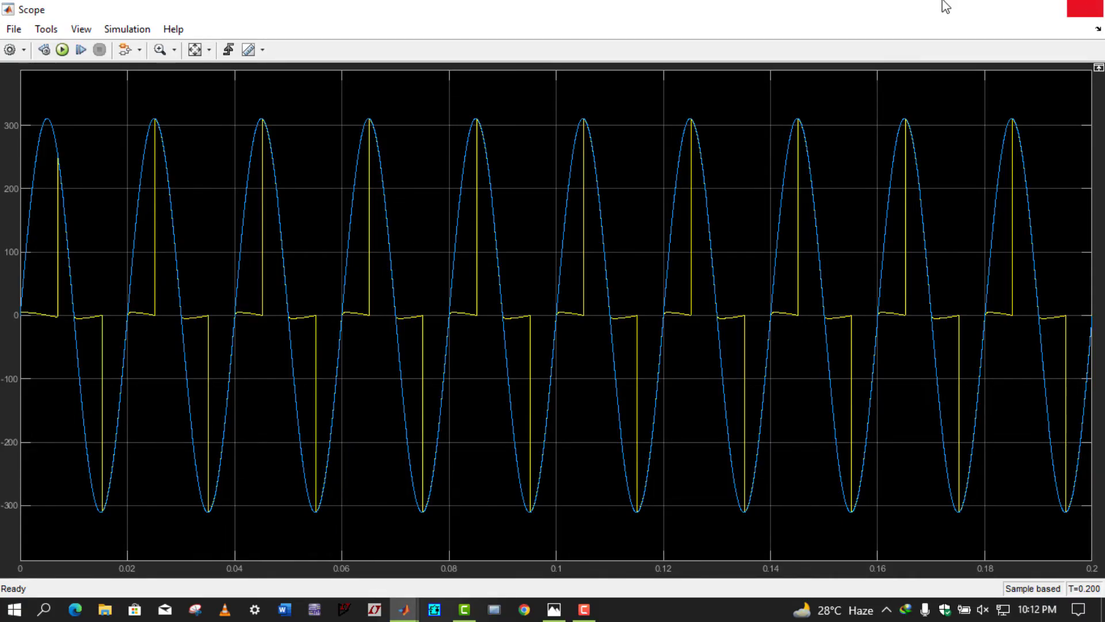
pyautogui.click(260, 305)
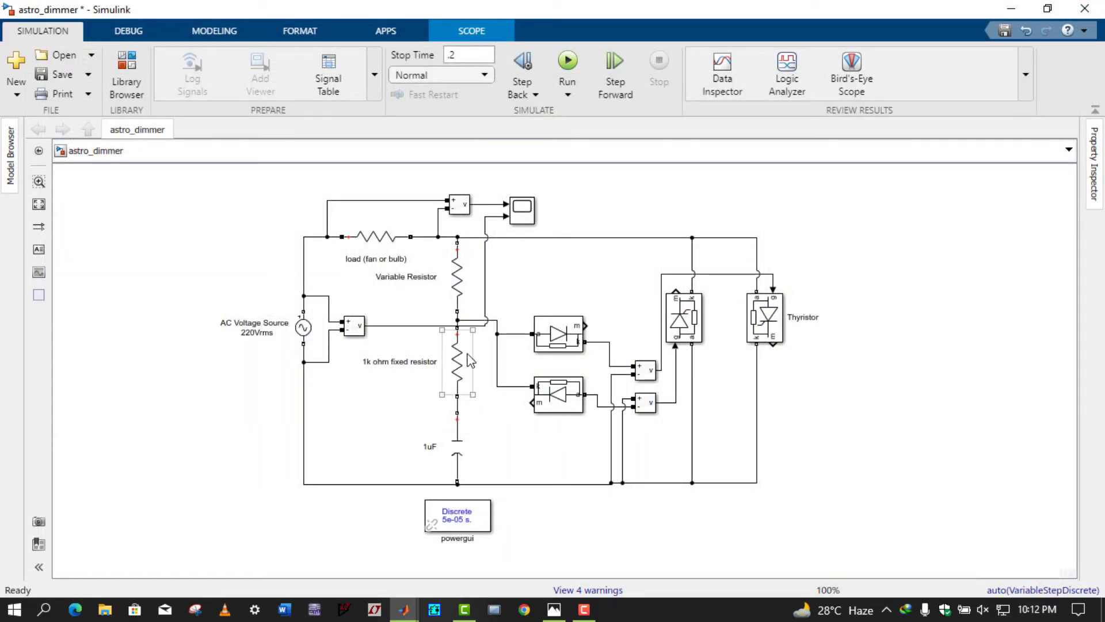
# - Check the Variable Resistor block's resistance setting and close its parameters
pyautogui.doubleClick(457, 277)
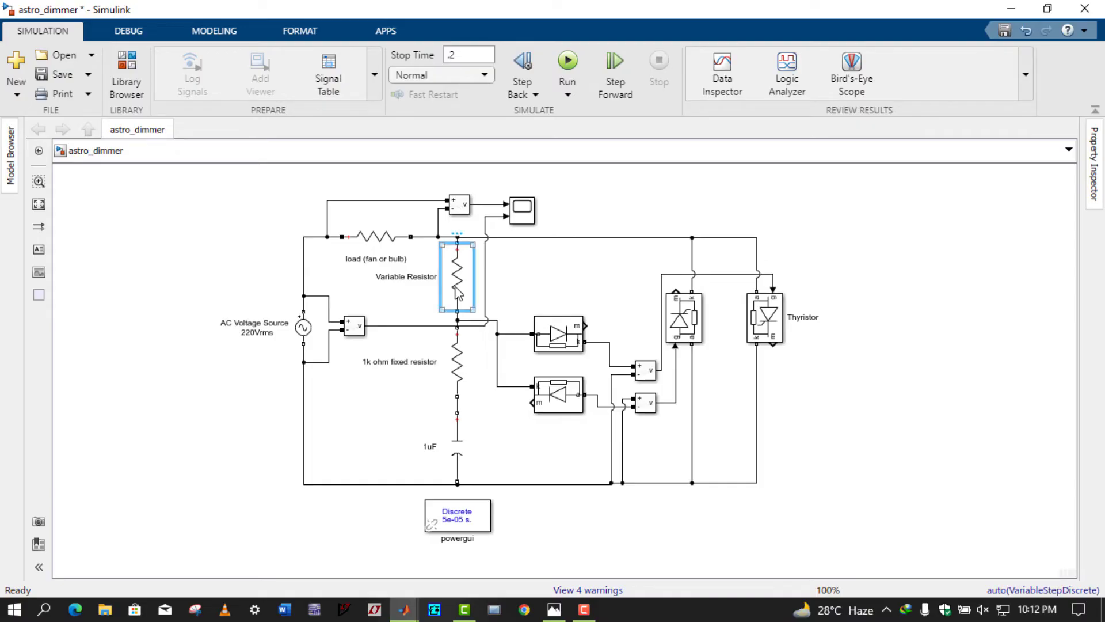
pyautogui.click(519, 306)
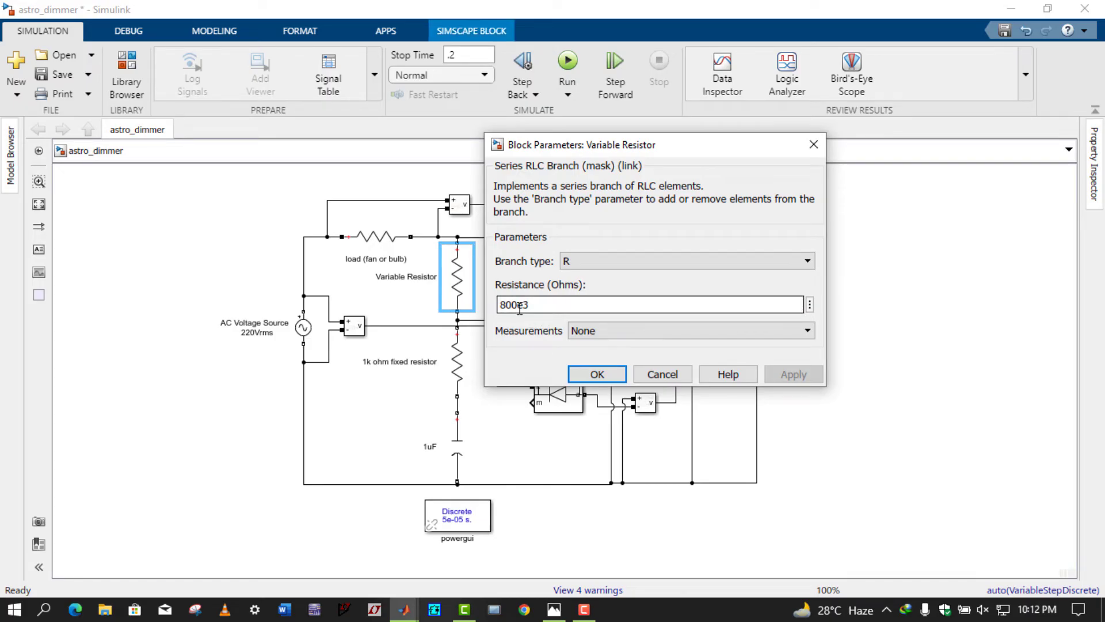
pyautogui.click(577, 377)
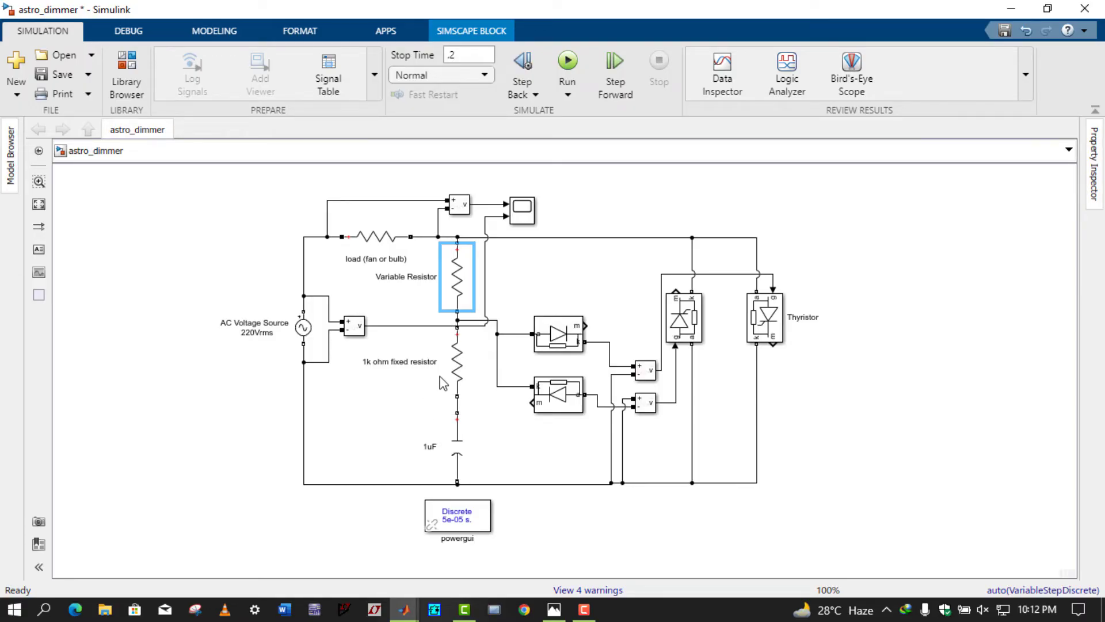
pyautogui.click(377, 403)
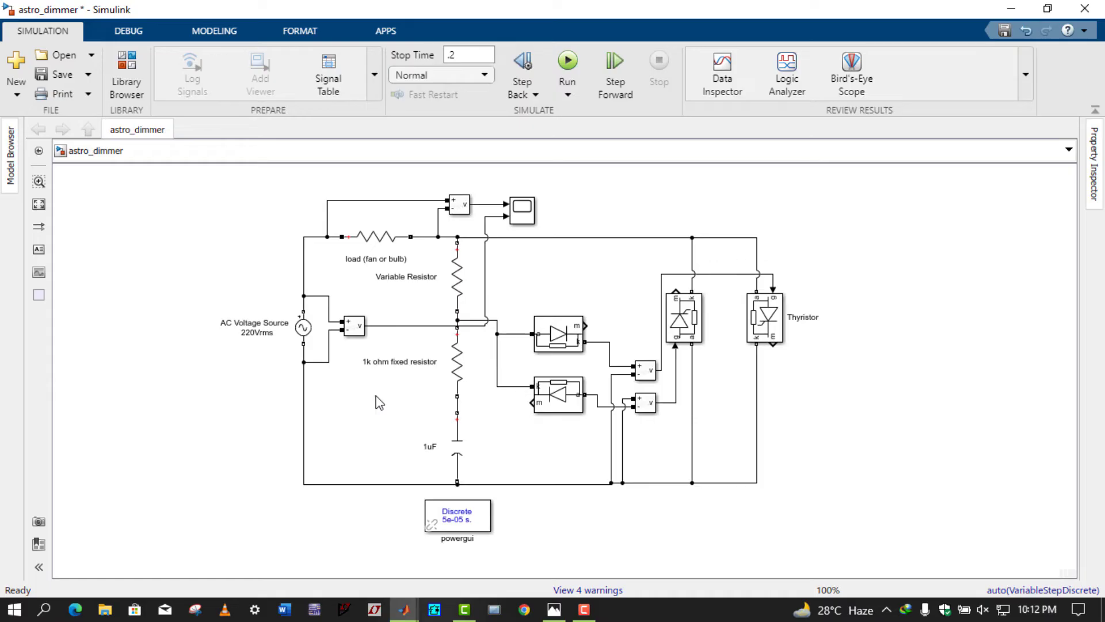
# - Review the hand-drawn fan regulator circuit diagram in Photos, and recheck the Variable Resistor's resistance in Simulink
pyautogui.click(554, 608)
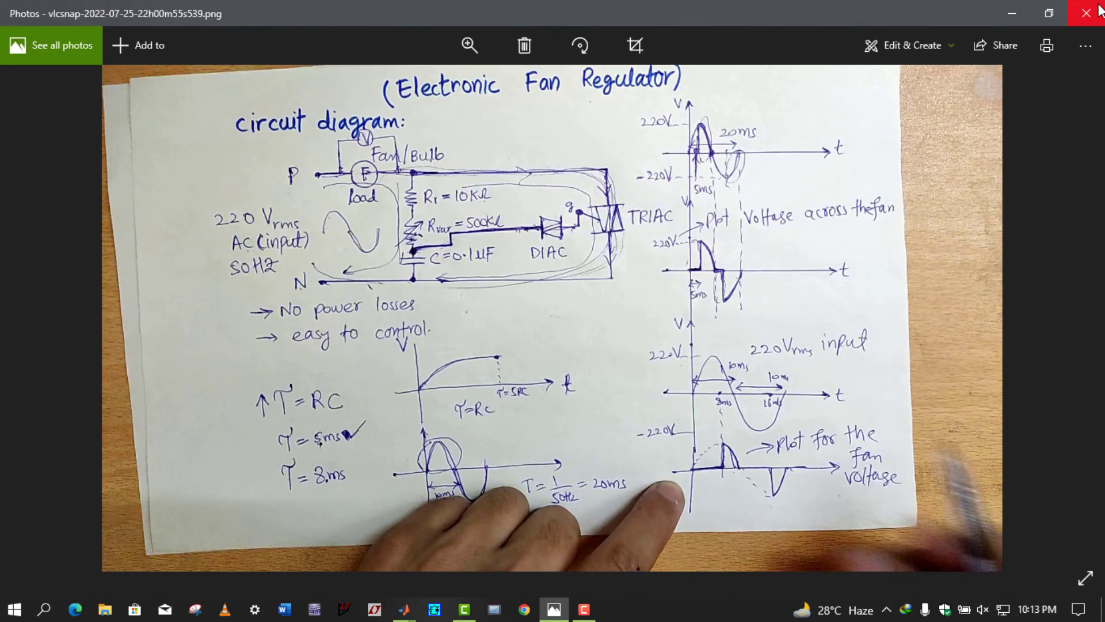
pyautogui.click(554, 609)
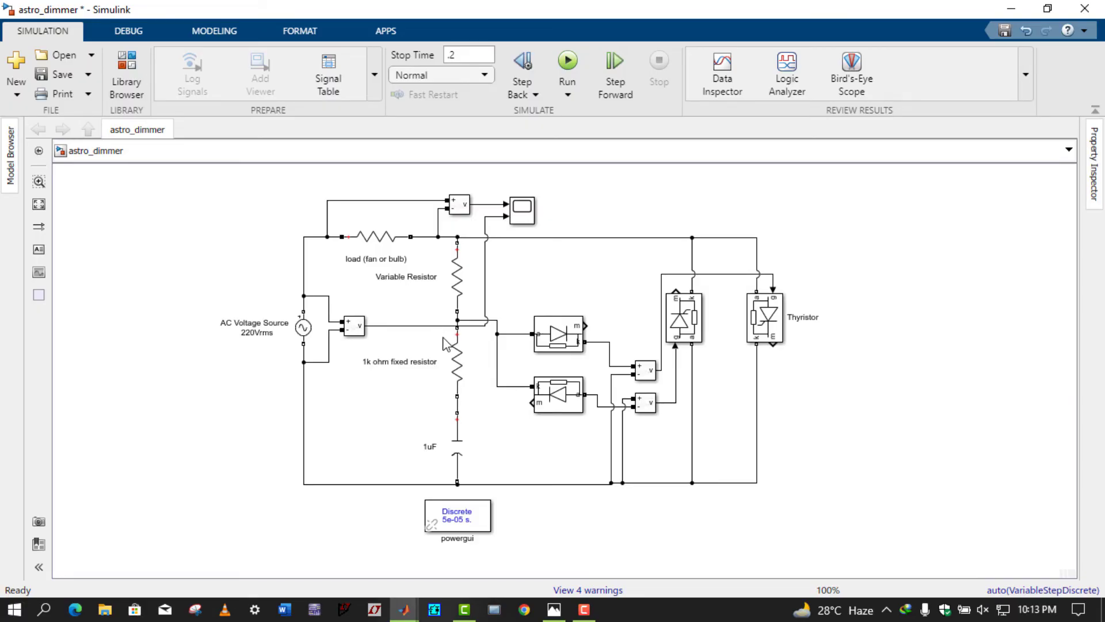
pyautogui.doubleClick(460, 286)
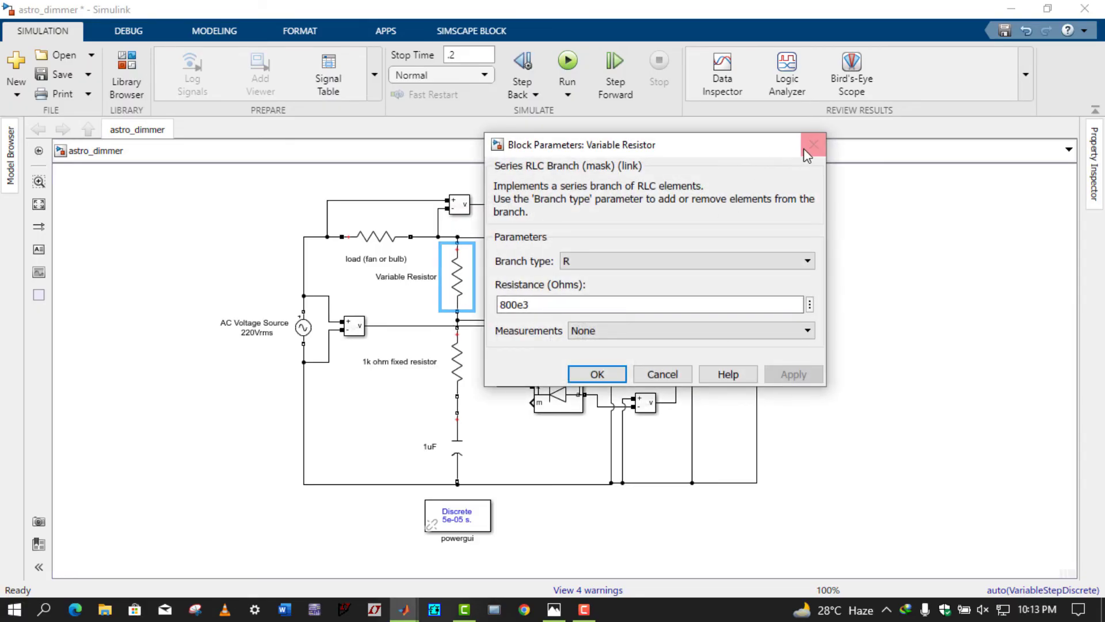
pyautogui.click(744, 142)
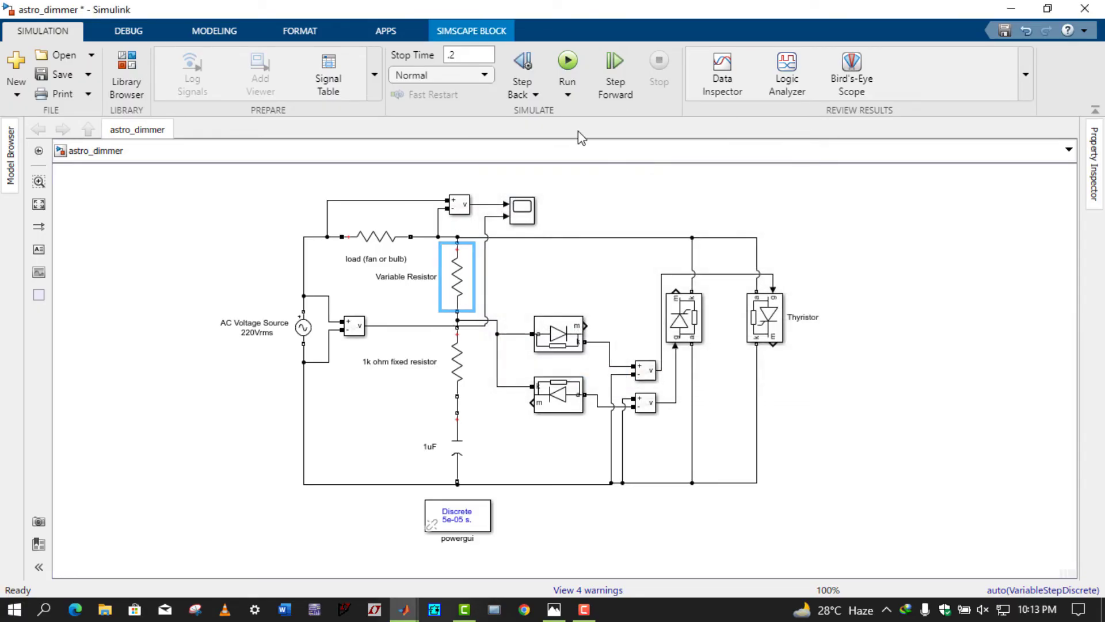
# - Rerun the simulation with the same resistance, view both voltage waveforms in the Scope, and close it
pyautogui.click(568, 60)
pyautogui.doubleClick(516, 216)
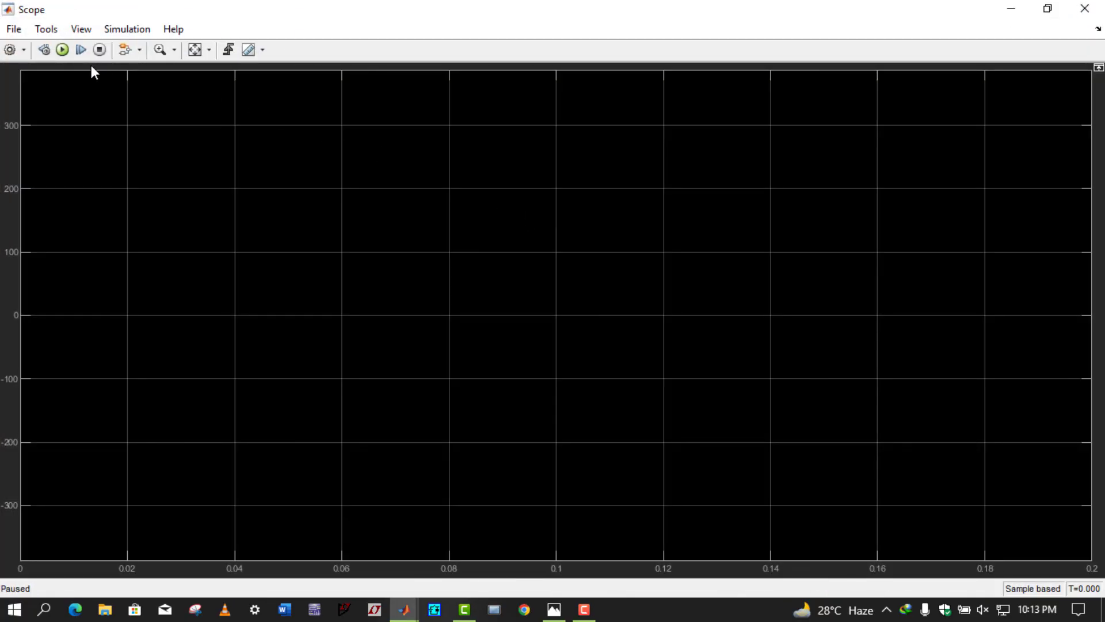
pyautogui.click(62, 50)
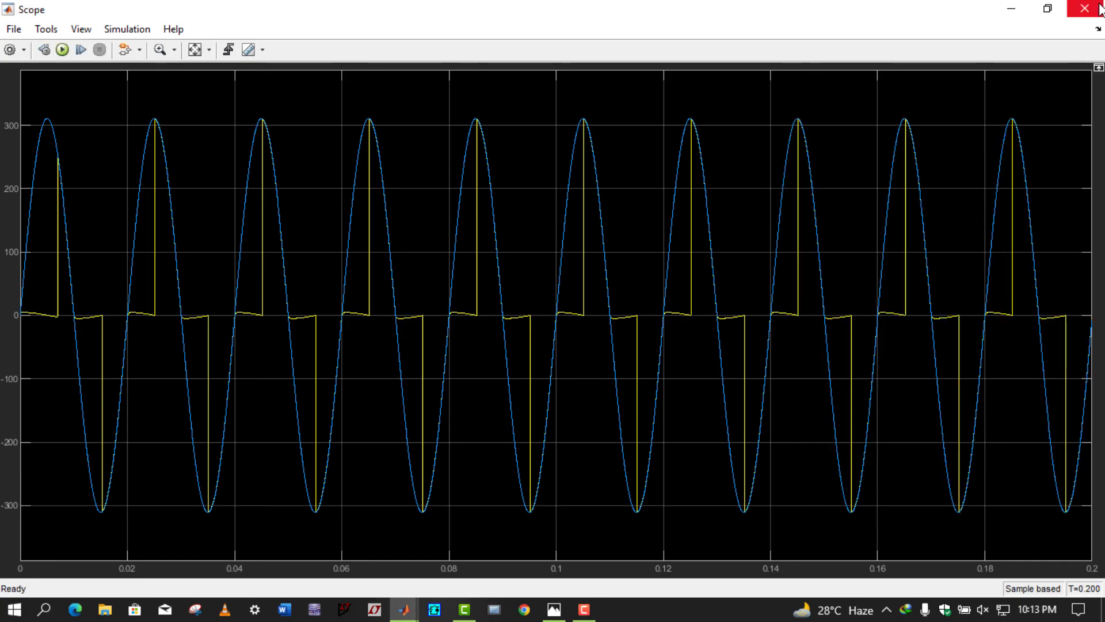
pyautogui.click(1085, 8)
# - Set the Variable Resistor block's resistance to 1000e3 ohms
pyautogui.doubleClick(458, 282)
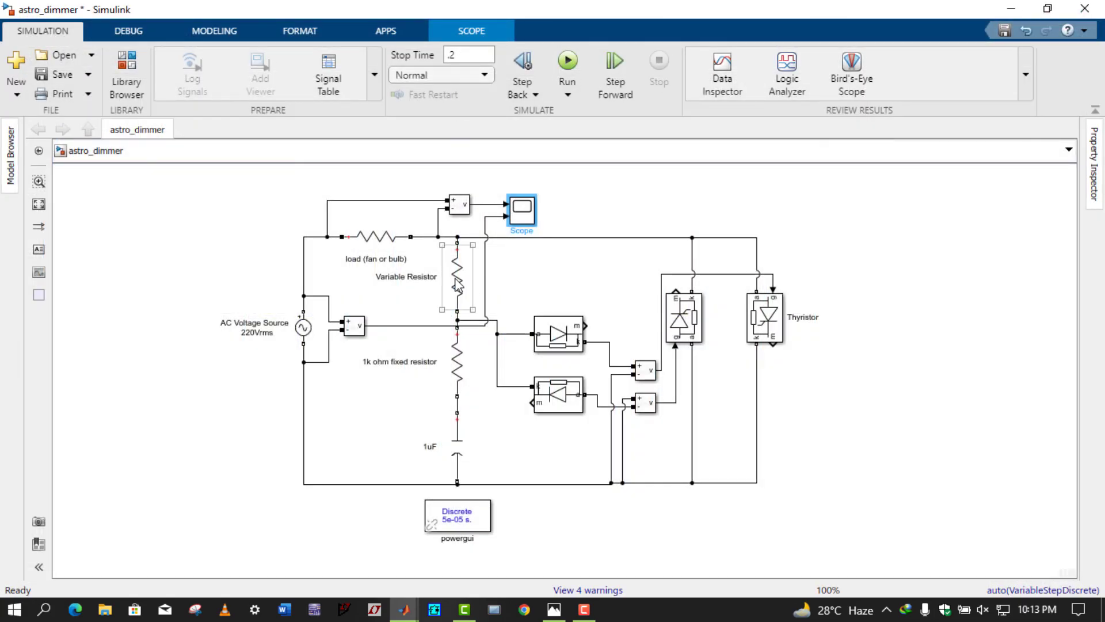
pyautogui.doubleClick(518, 304)
pyautogui.click(517, 305)
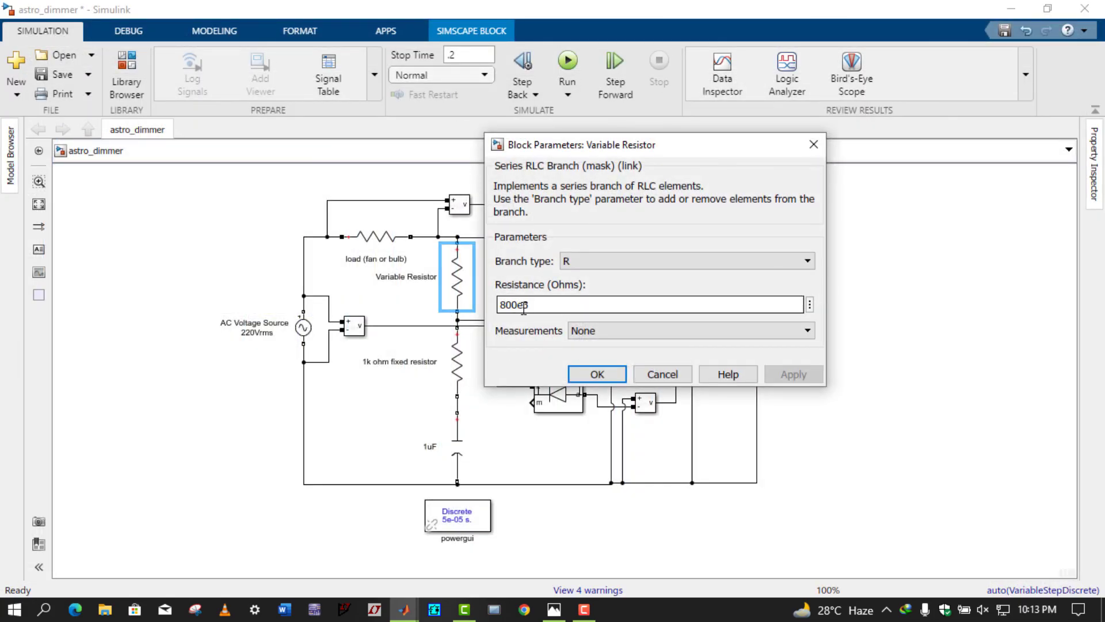
pyautogui.press('BackSpace')
pyautogui.press('BackSpace')
pyautogui.press('BackSpace')
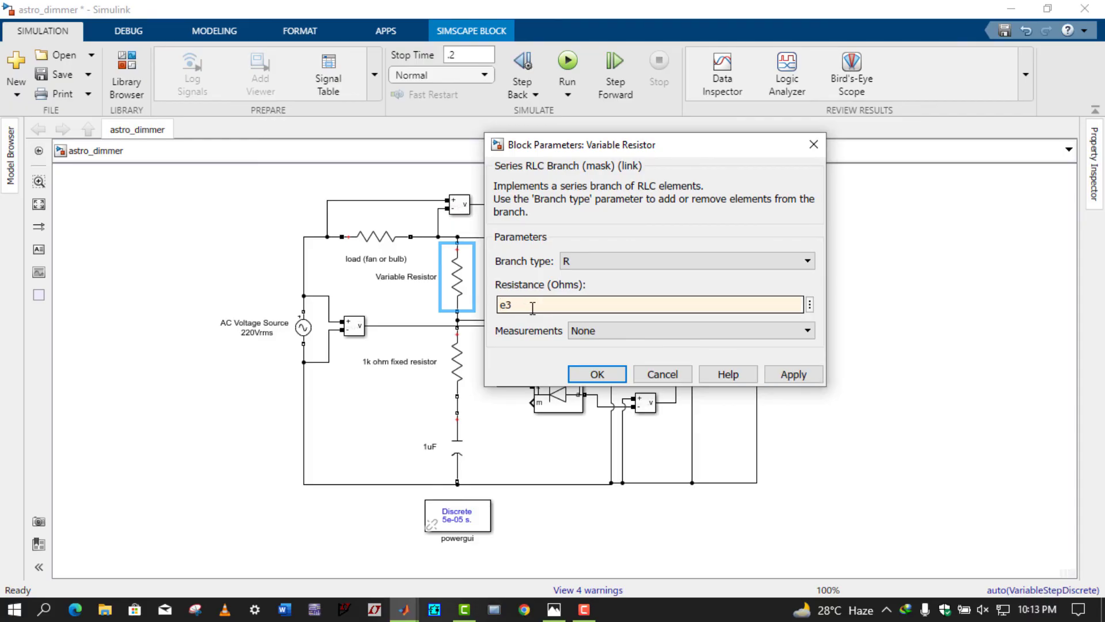
pyautogui.write('1000')
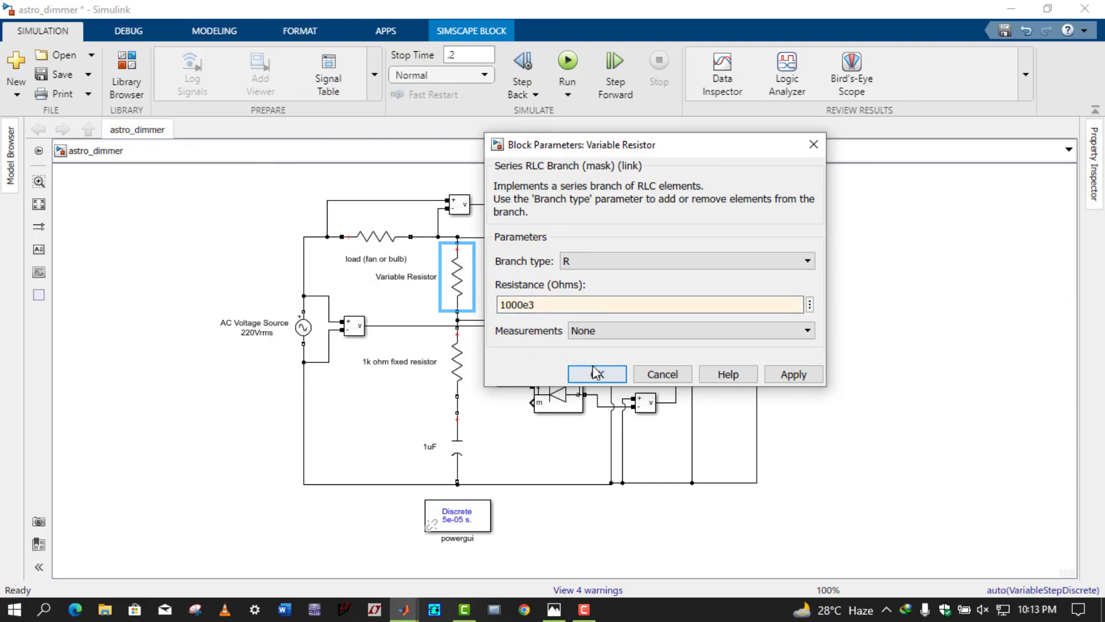
pyautogui.click(597, 374)
# - Run the simulation at 1000e3 ohms, compare the source and load voltage waveforms in the Scope, and close it
pyautogui.click(568, 63)
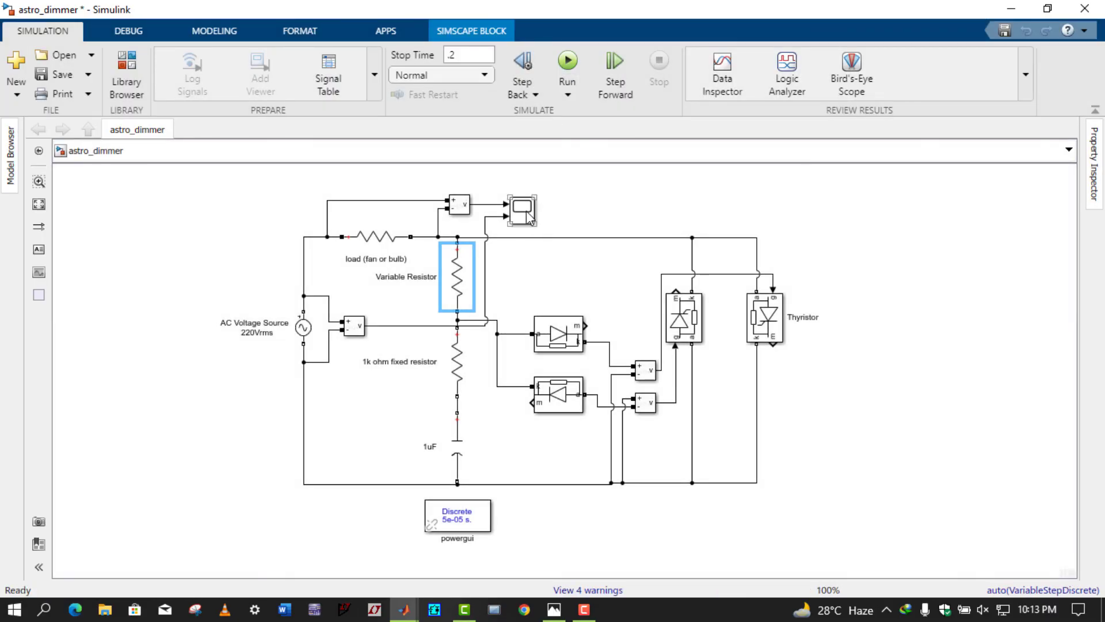
pyautogui.doubleClick(523, 214)
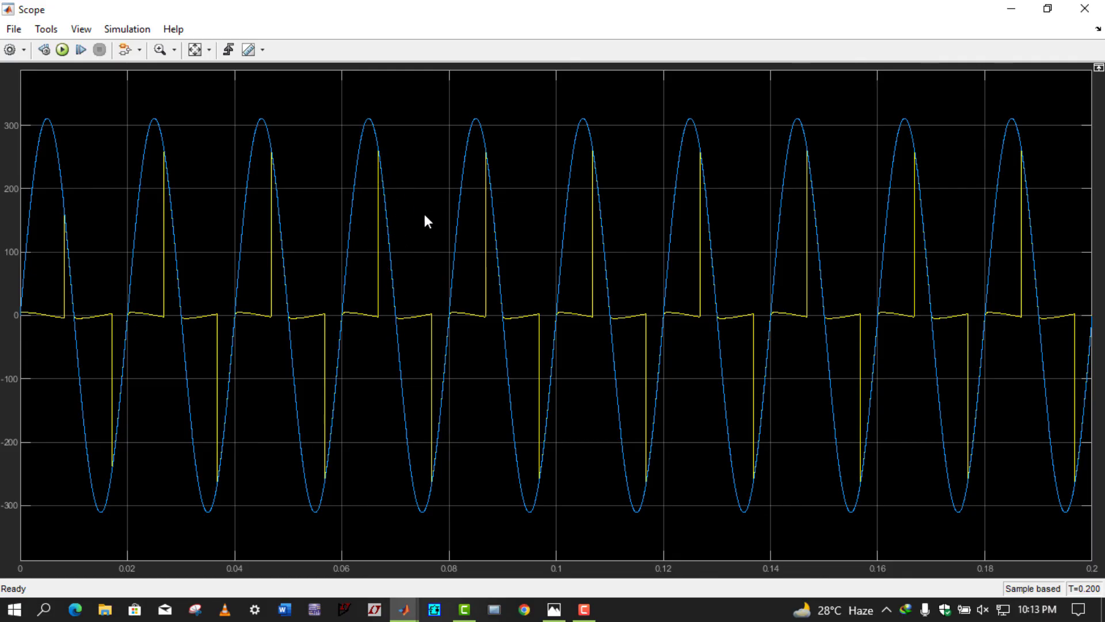
pyautogui.click(1084, 8)
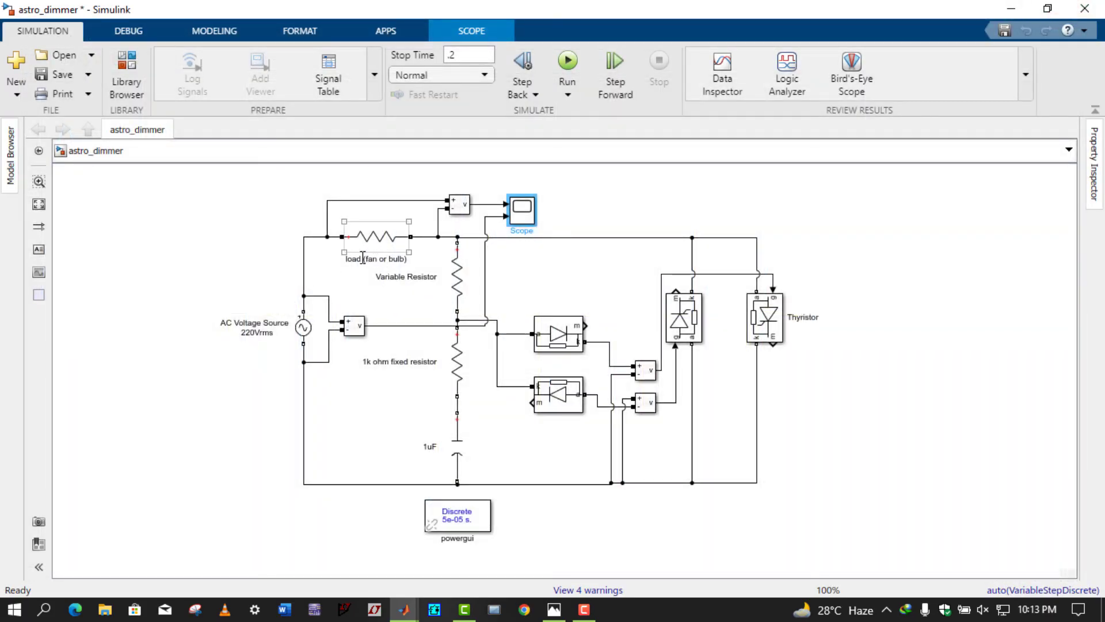
pyautogui.click(266, 284)
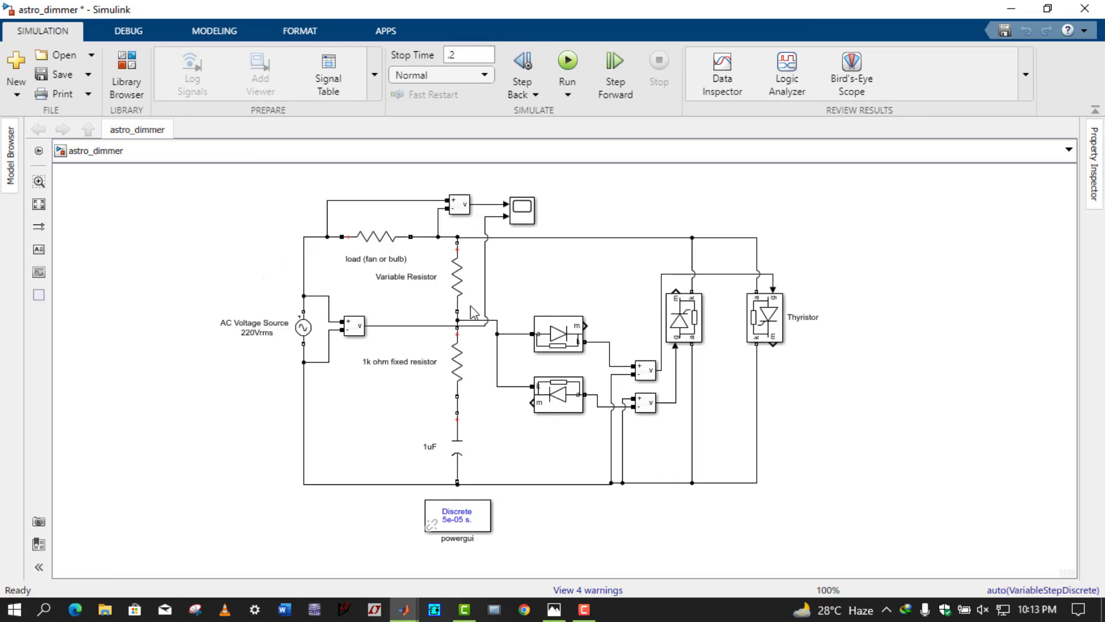